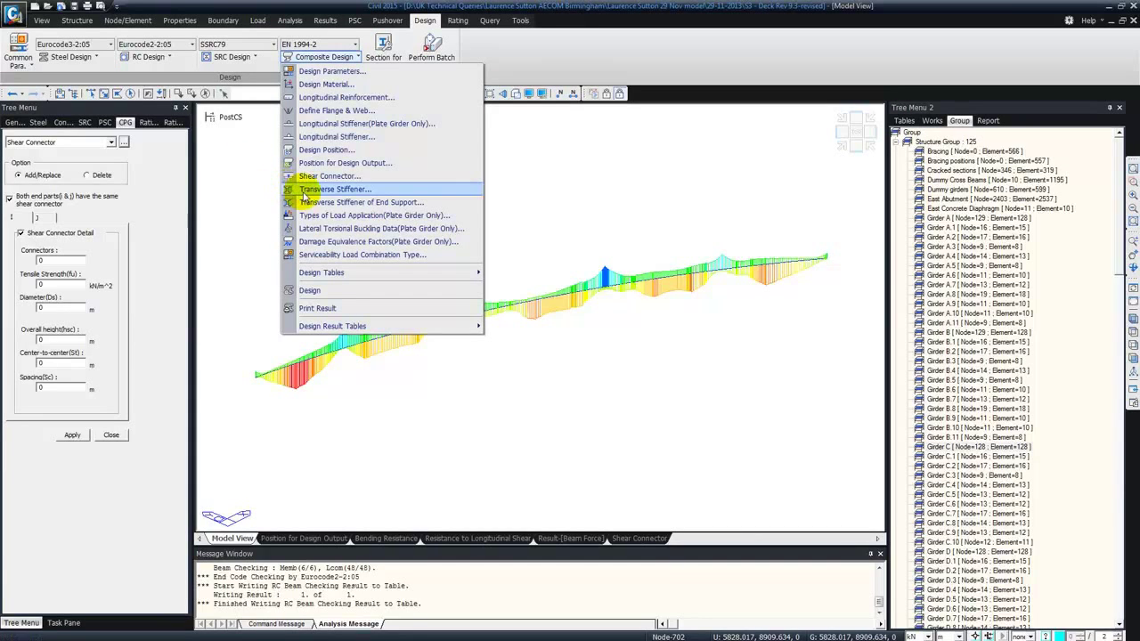
Review the composite design inputs for Transverse Stiffener and Damage Equivalence Factors, leaving them without applying anything.
click(303, 192)
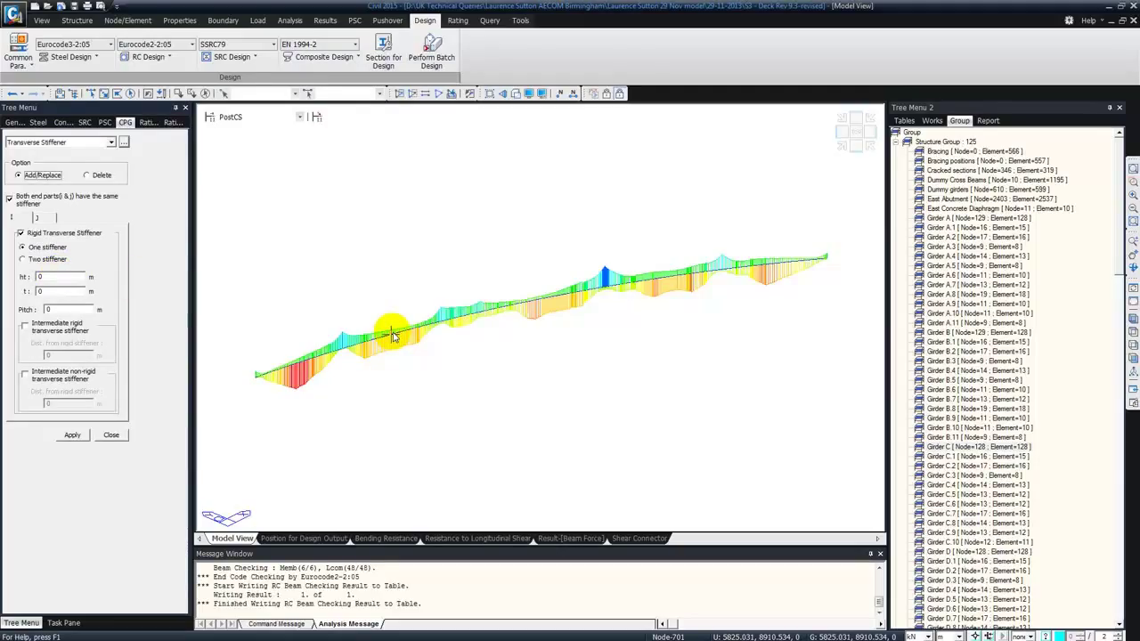
mouse_move(393, 335)
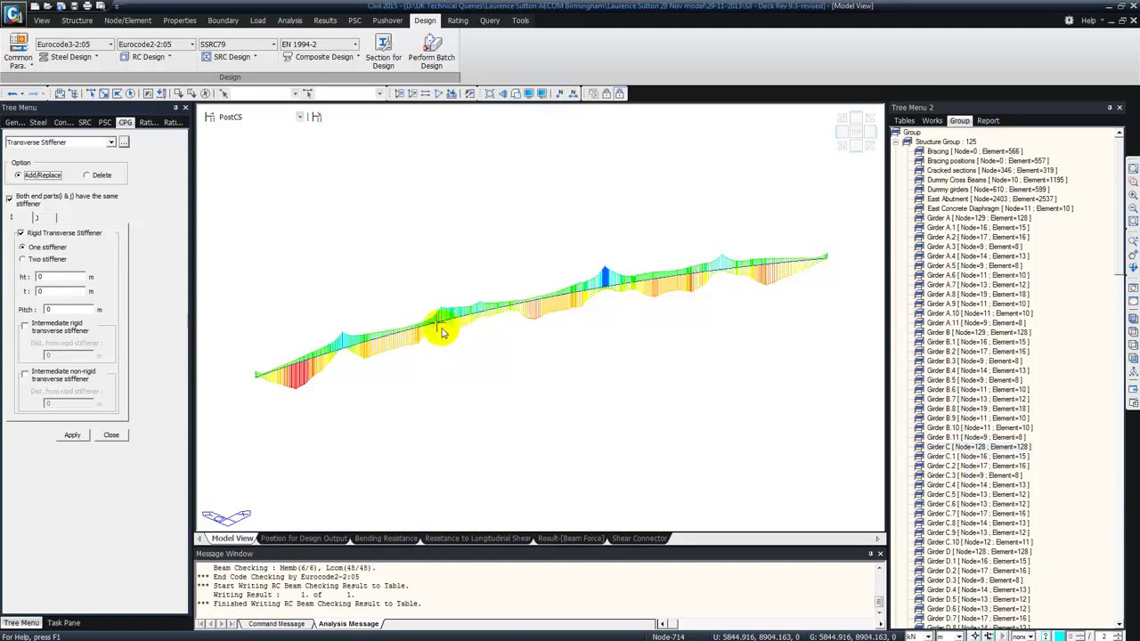
click(323, 56)
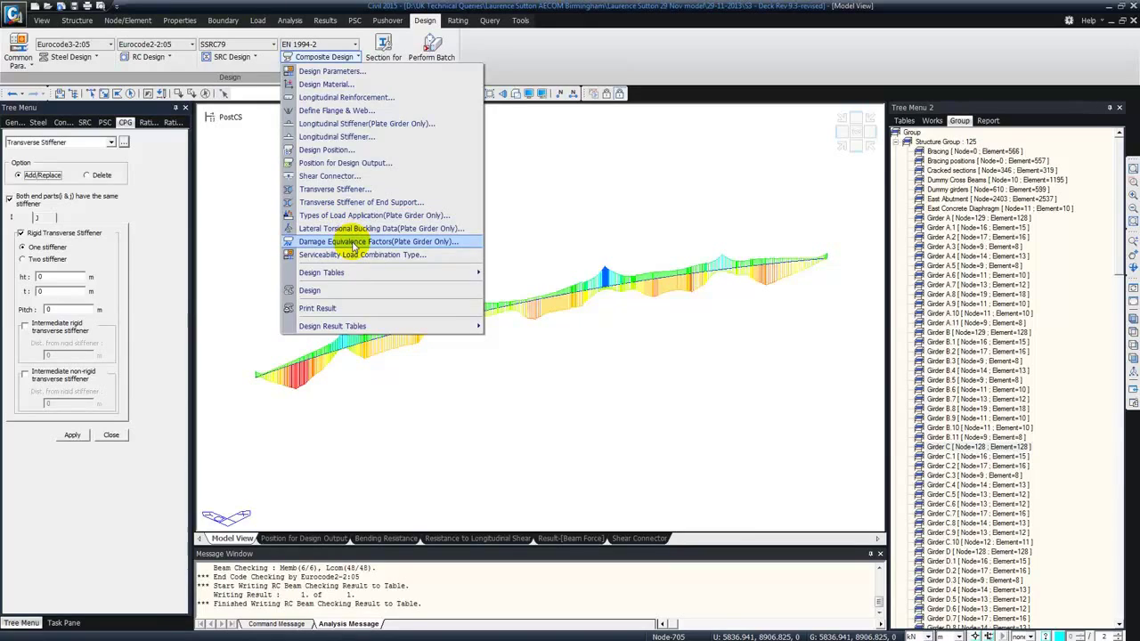
click(354, 242)
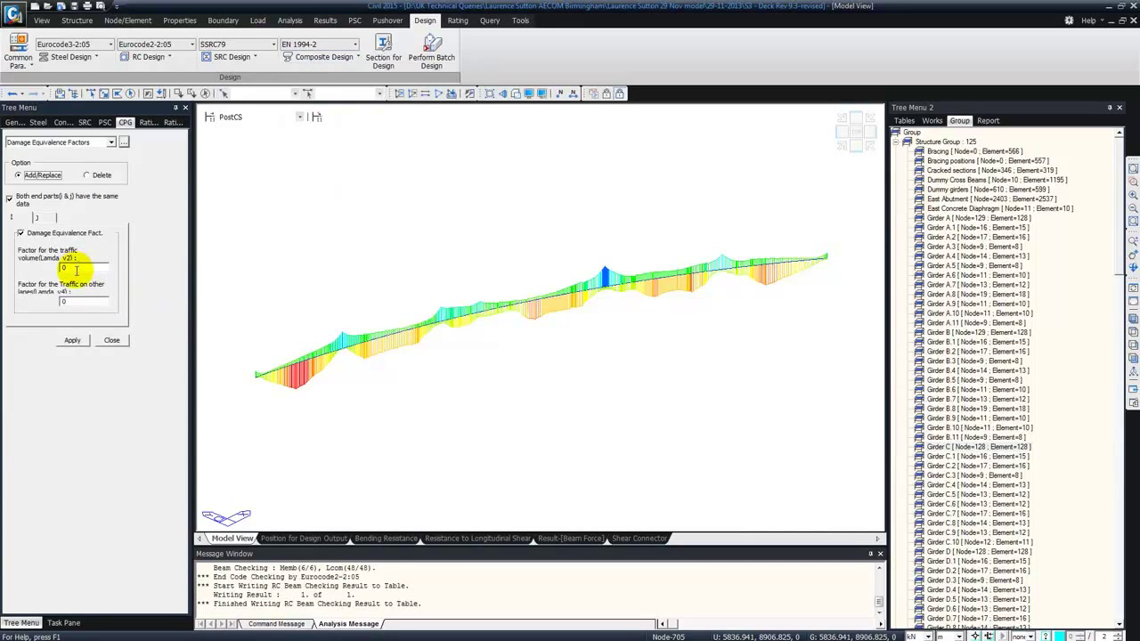
click(108, 342)
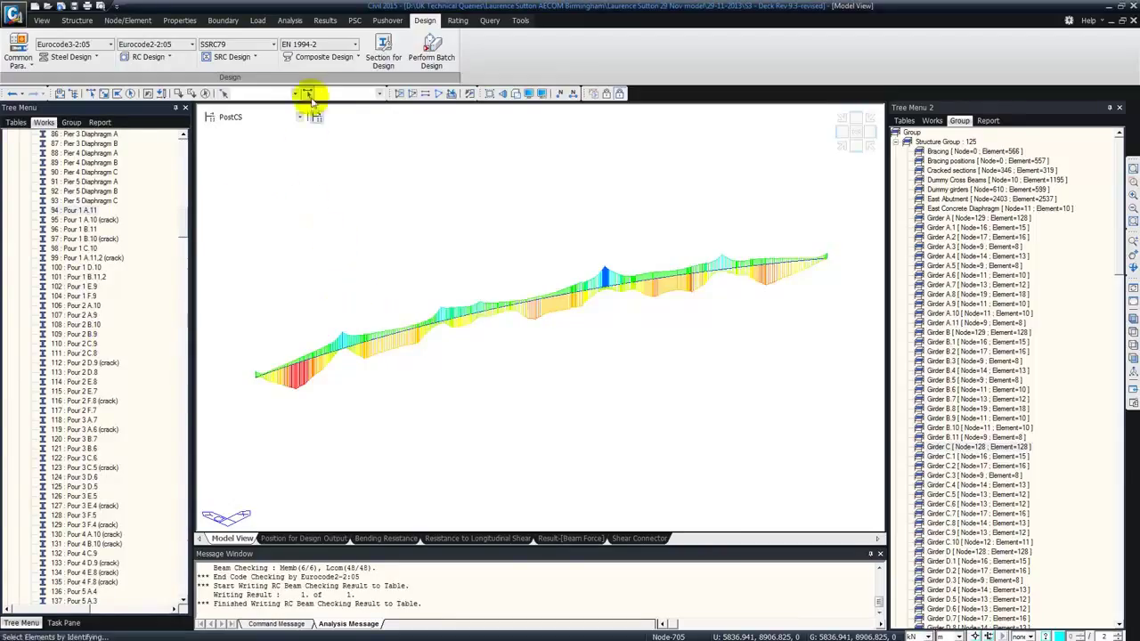
Open the composite Bending Resistance result table and examine the Ma,Ed, Mc,Ed, Mpl,Rd, Mel,Rd and M_Rd columns in turn.
click(334, 58)
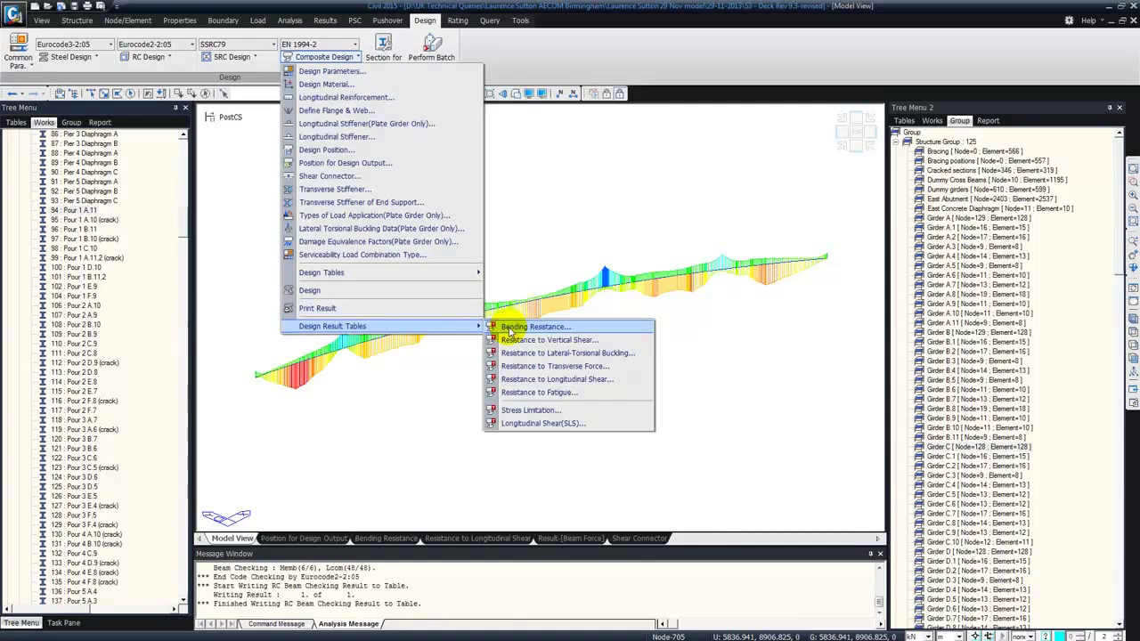
click(510, 330)
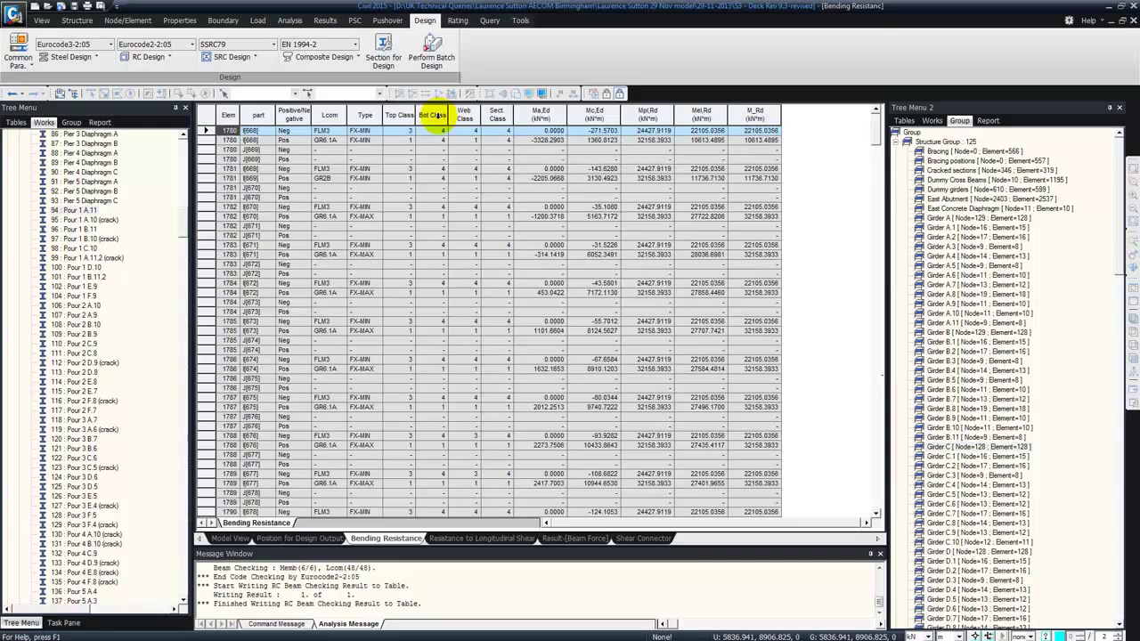
click(543, 113)
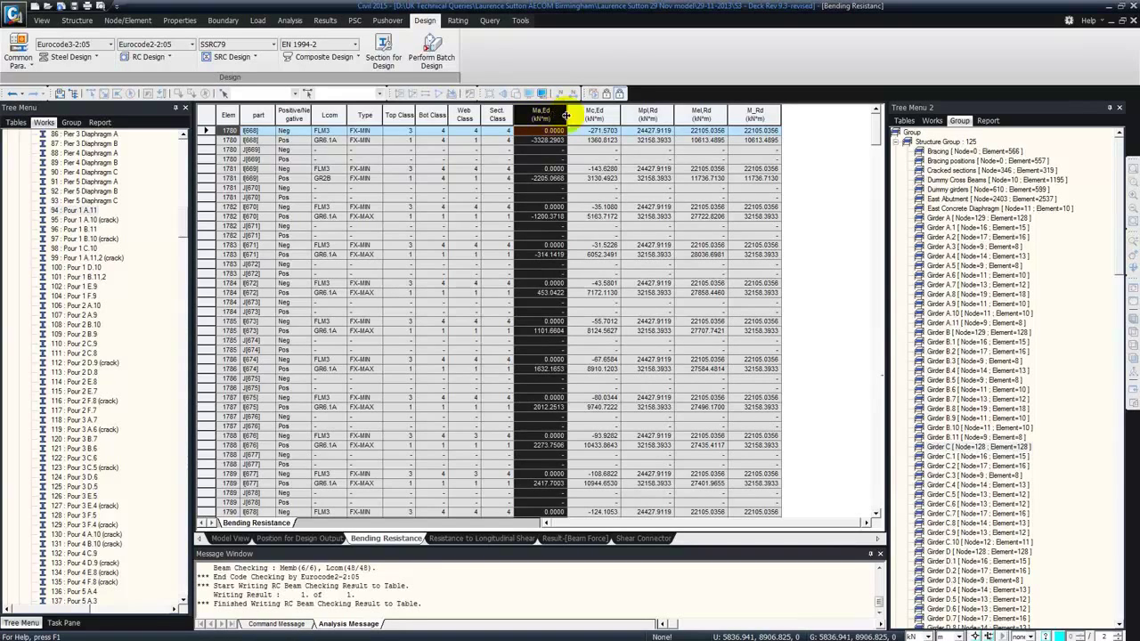
click(593, 113)
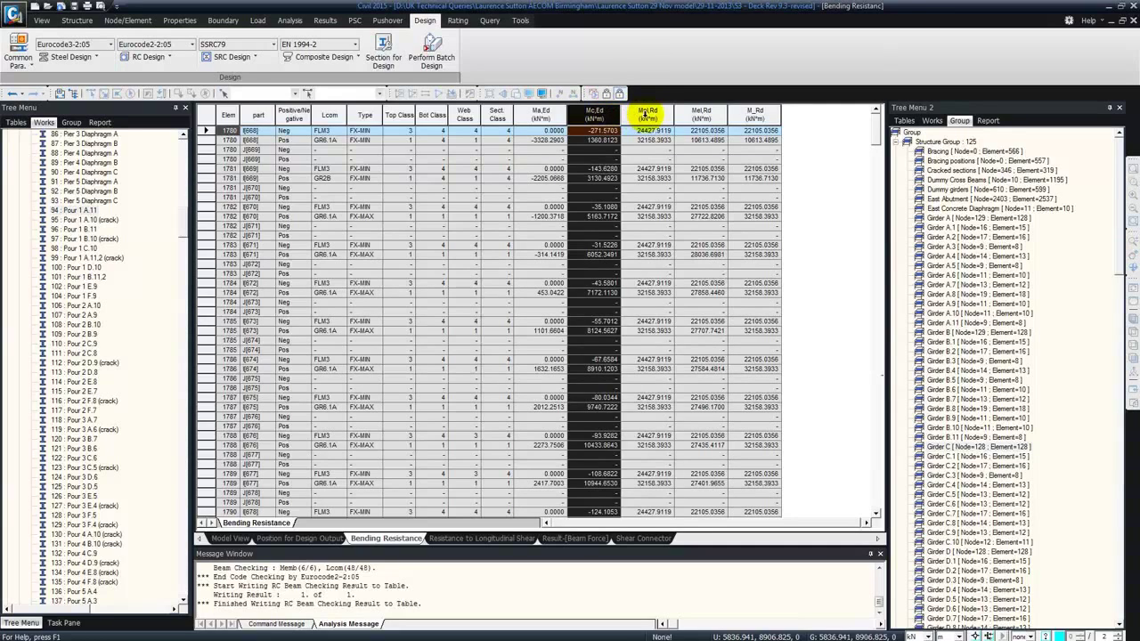
click(648, 114)
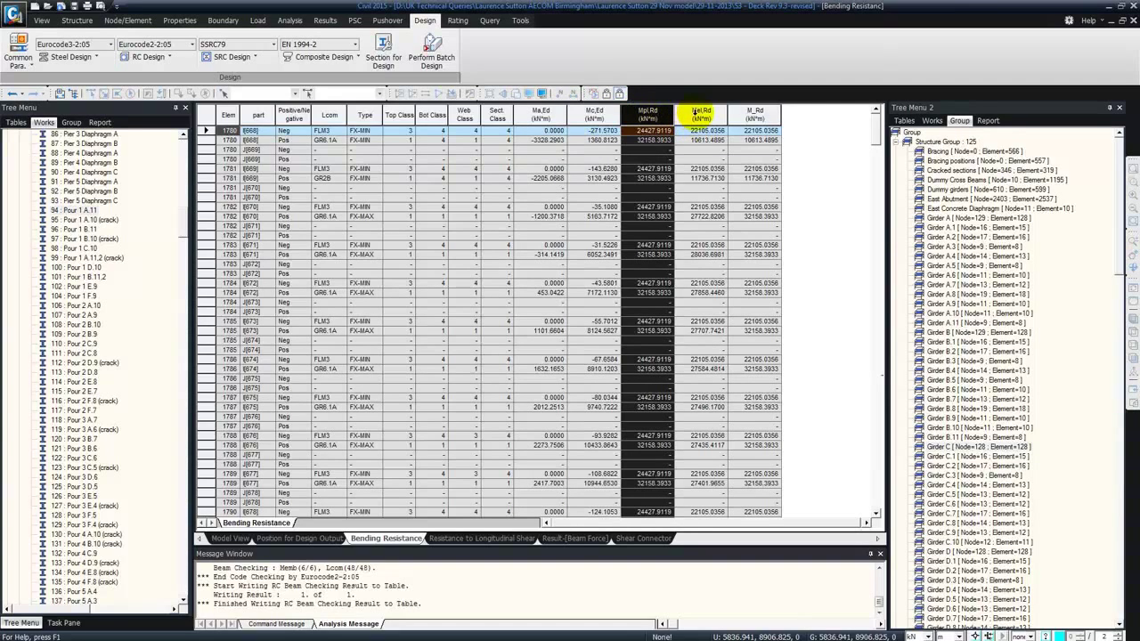
click(697, 113)
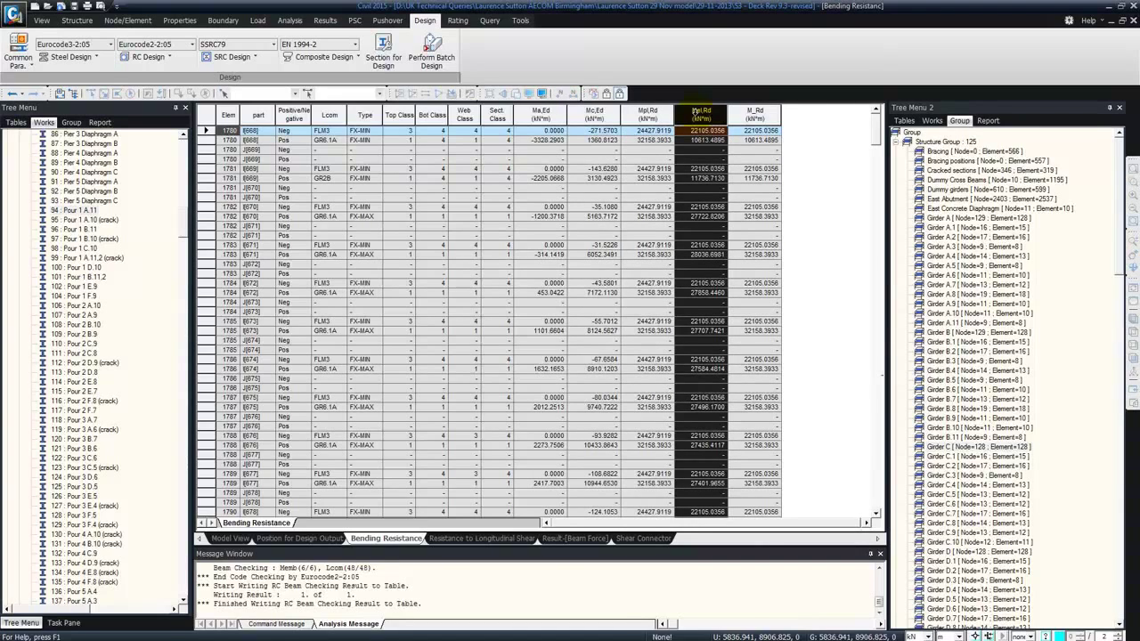
click(763, 113)
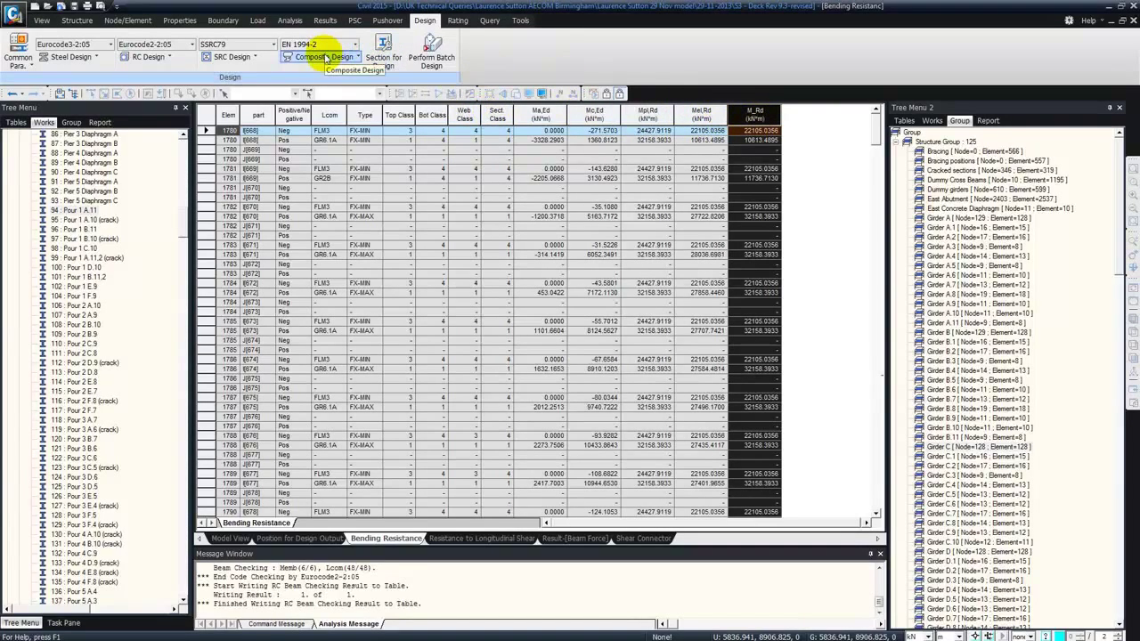
Look through the bending resistance rows along the girder and highlight the element numbers for elements 1780 and 1781.
scroll(496, 134, down, 20)
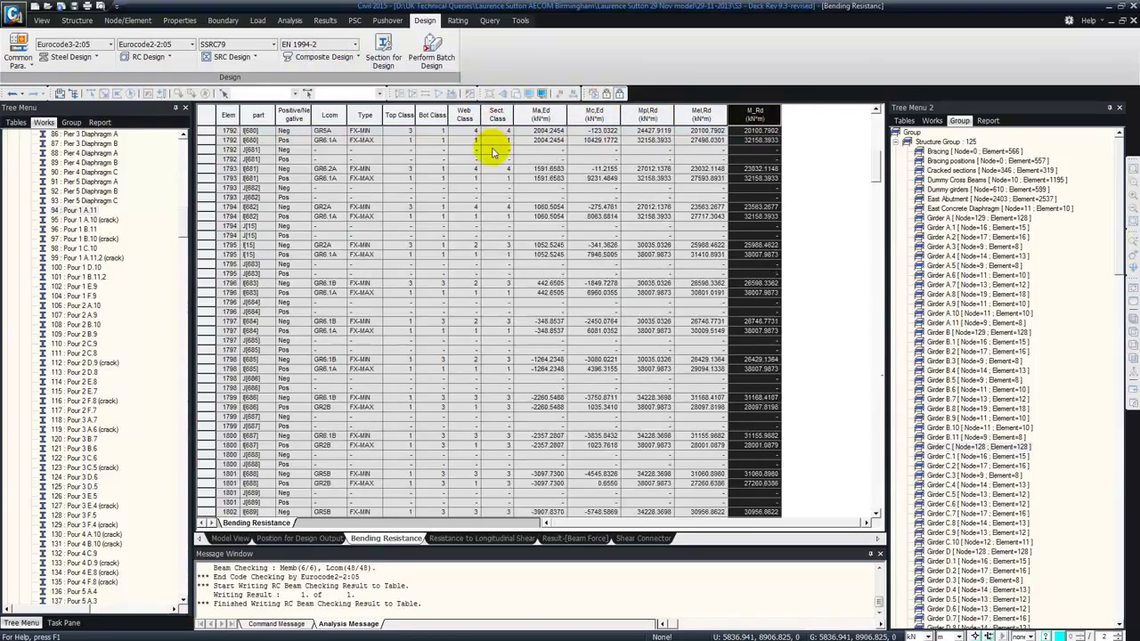
scroll(494, 153, up, 10)
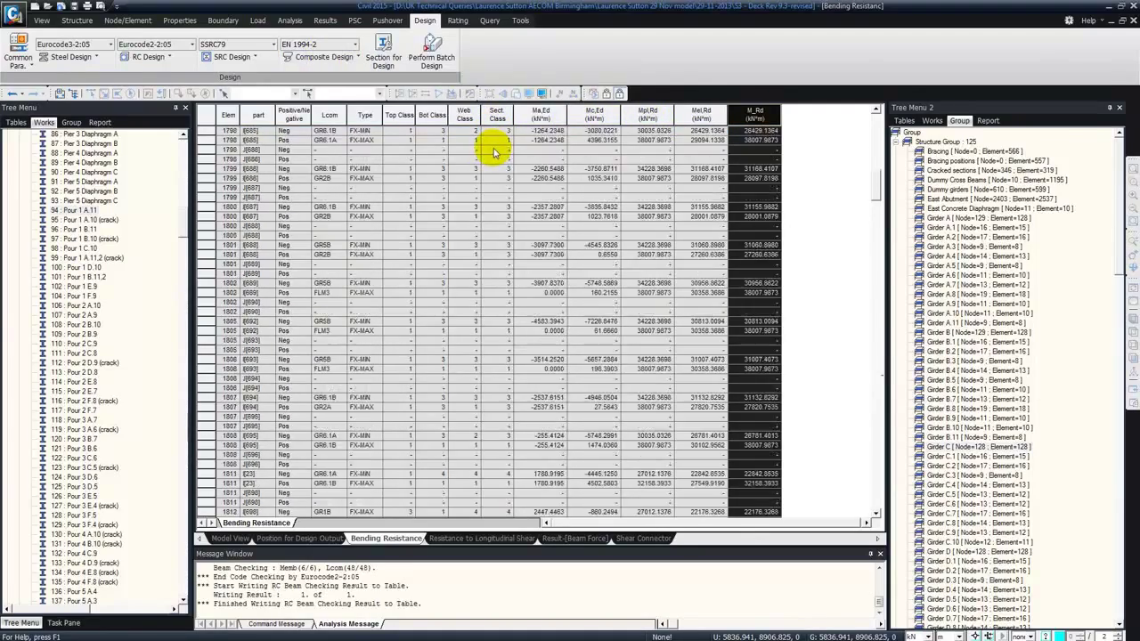
scroll(489, 149, up, 5)
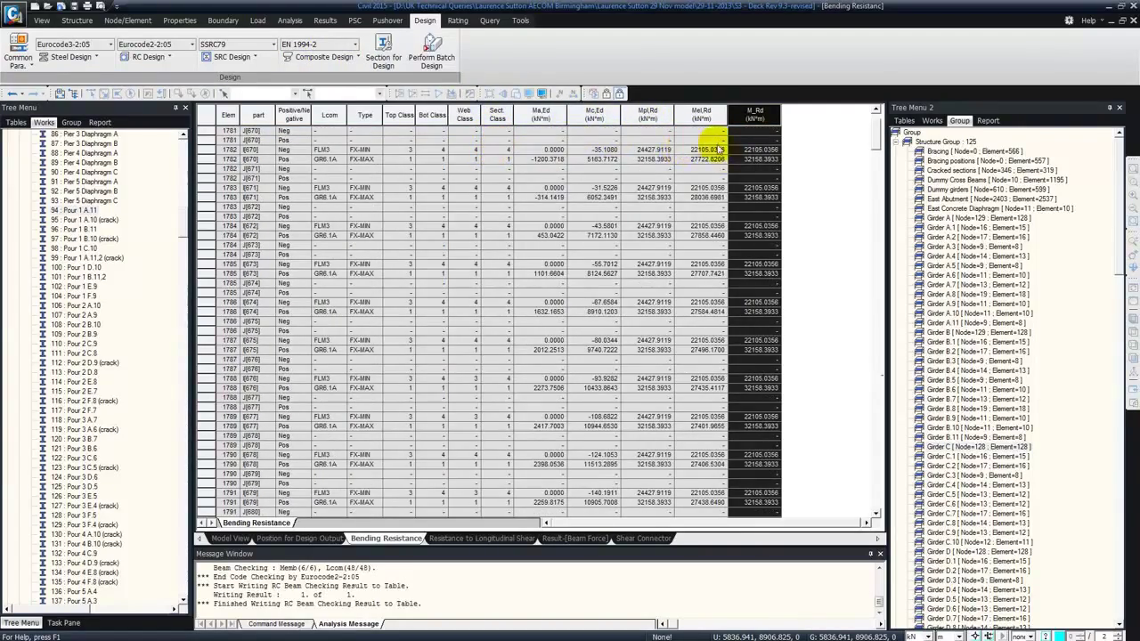
scroll(716, 149, up, 1)
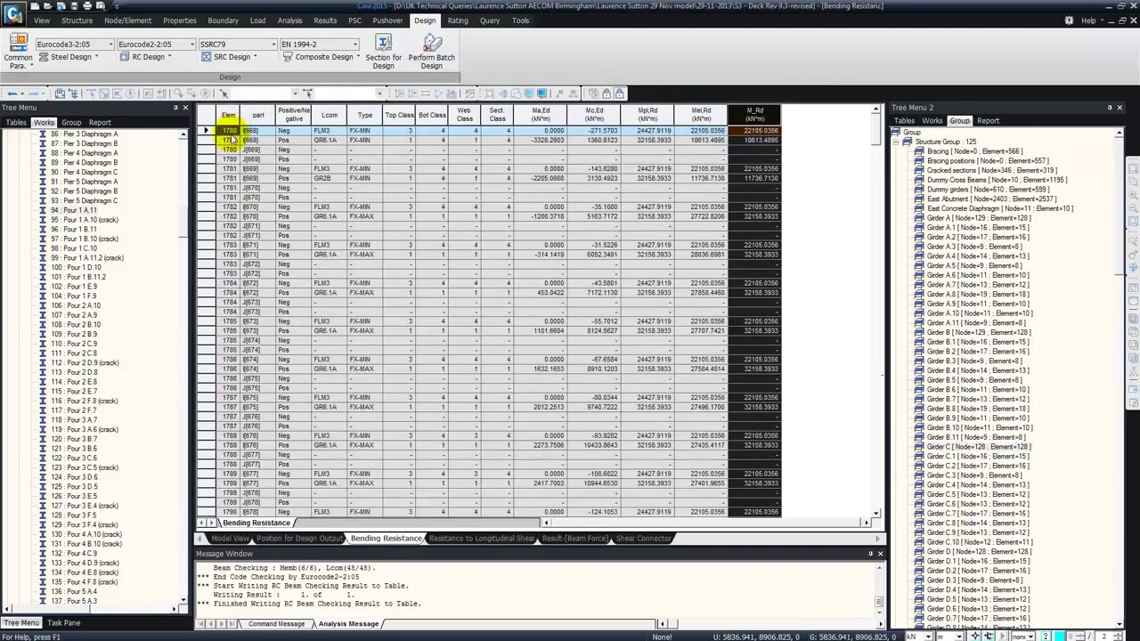
drag(227, 132, 233, 184)
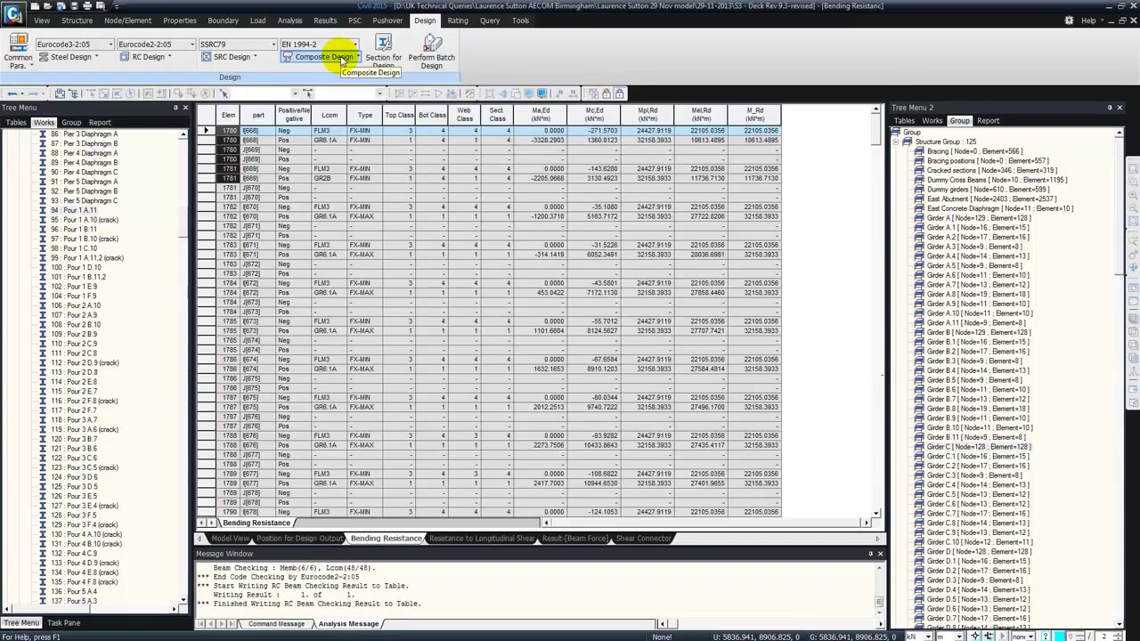
Open the composite Resistance to Vertical Shear result table for the preset elements, including Part i and Part j.
click(341, 59)
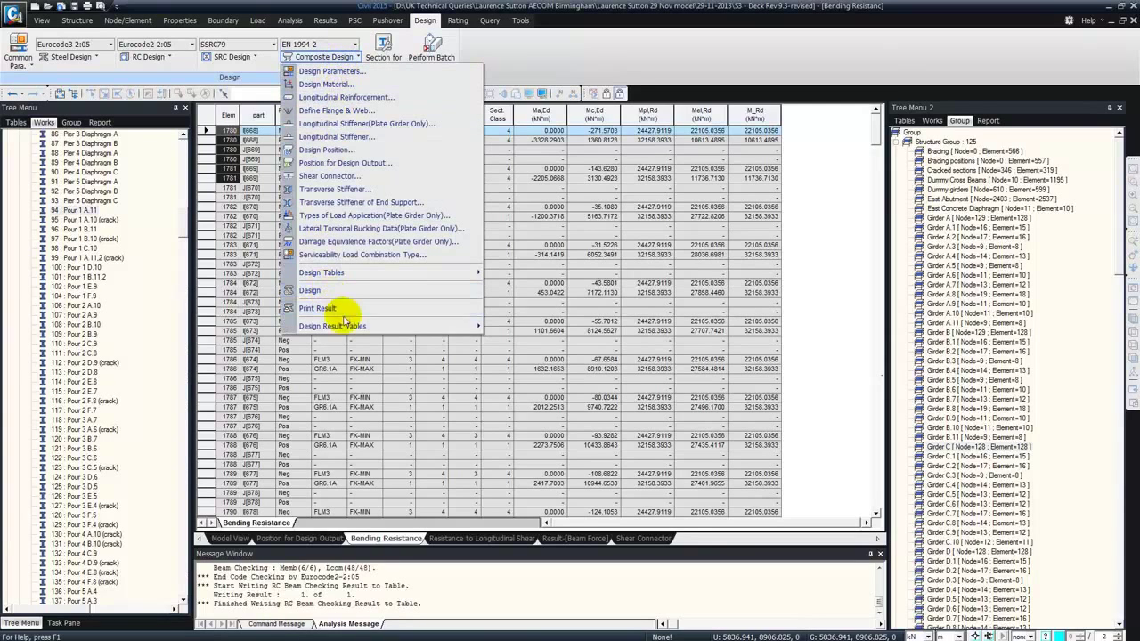
mouse_move(480, 326)
click(532, 330)
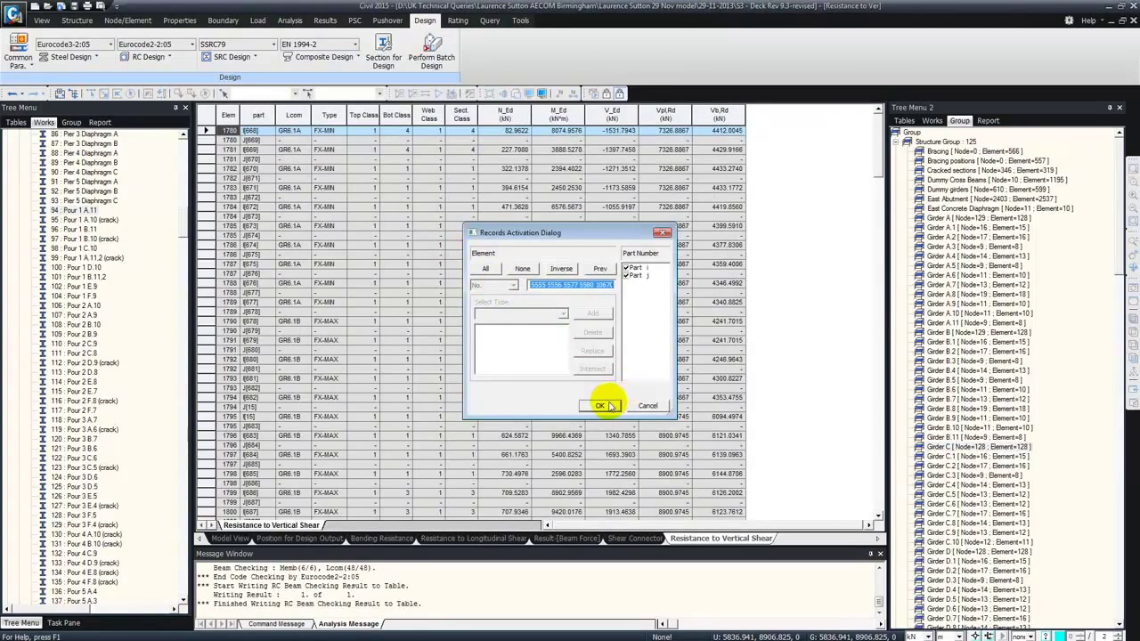
click(599, 405)
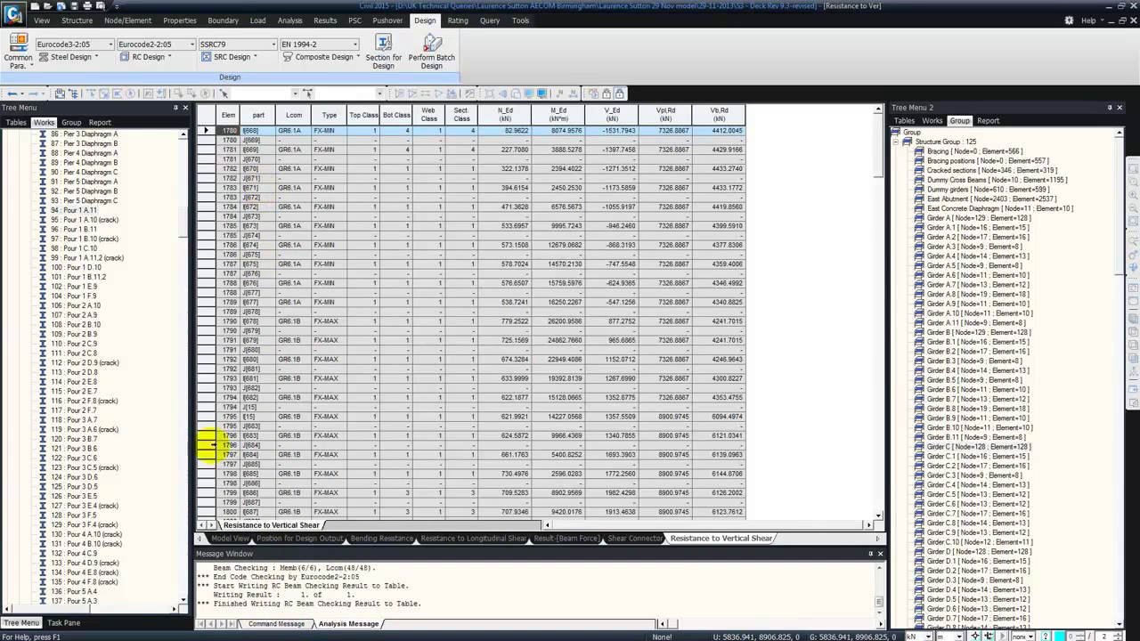
Return to the model view and switch to the S3 - Deck Rev 9.3-revised workbook in Excel.
click(230, 538)
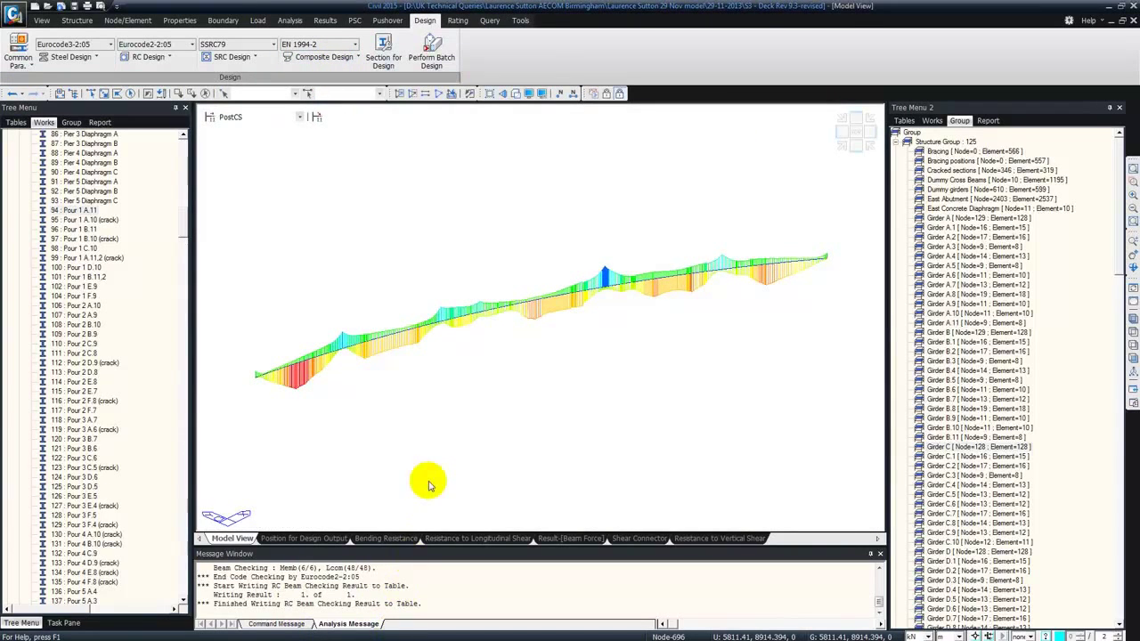
key(alt+Tab)
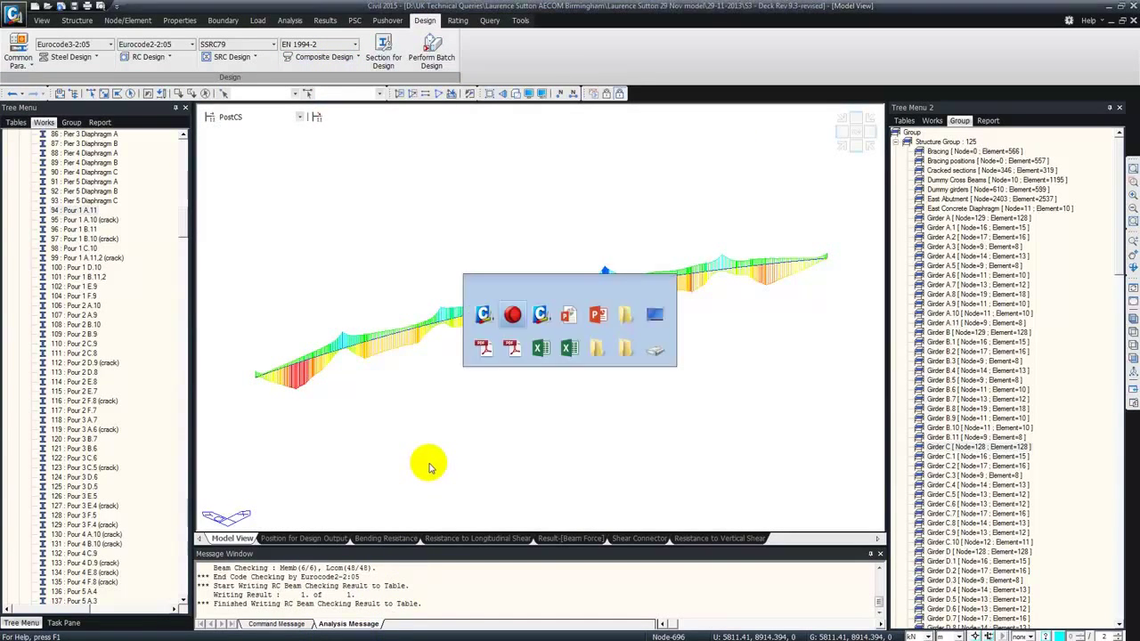
key(alt+Tab)
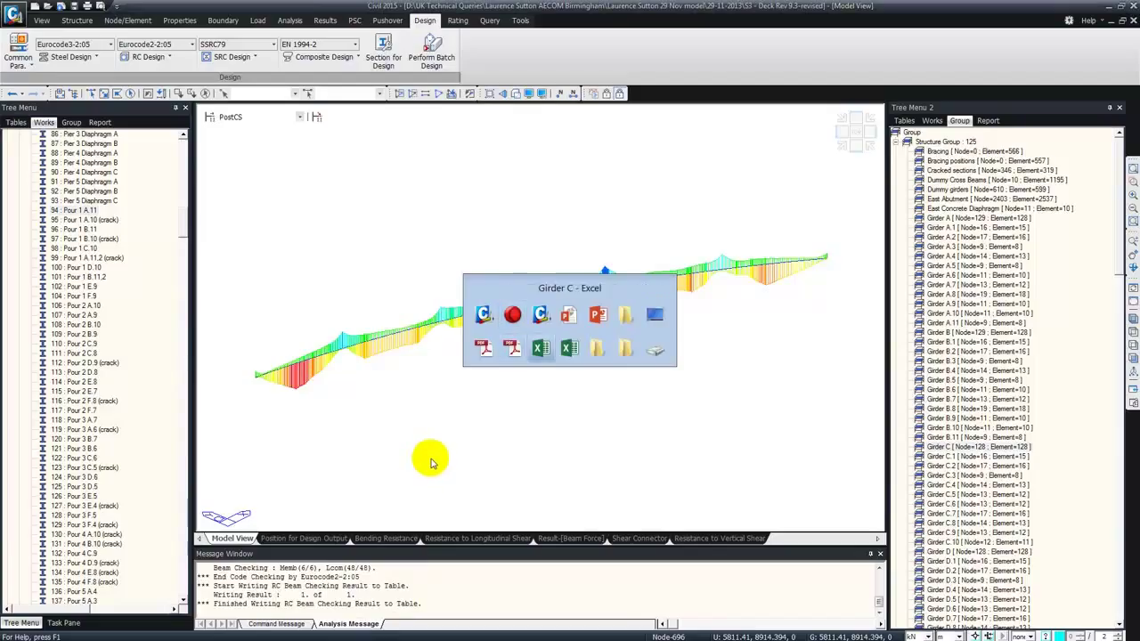
key(alt+Tab)
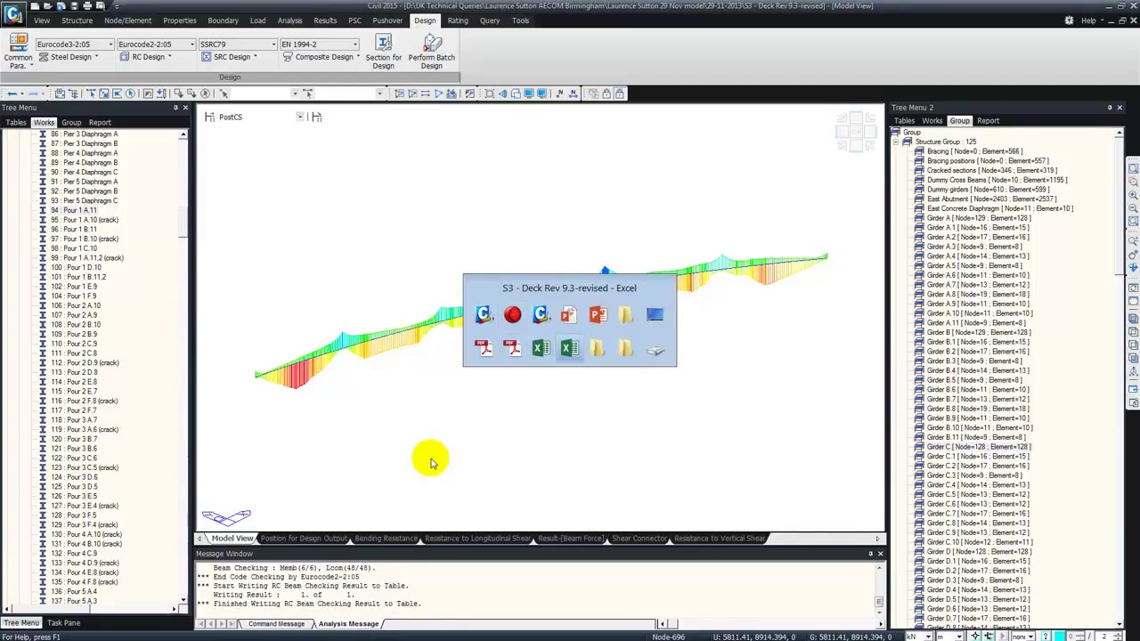
click(561, 355)
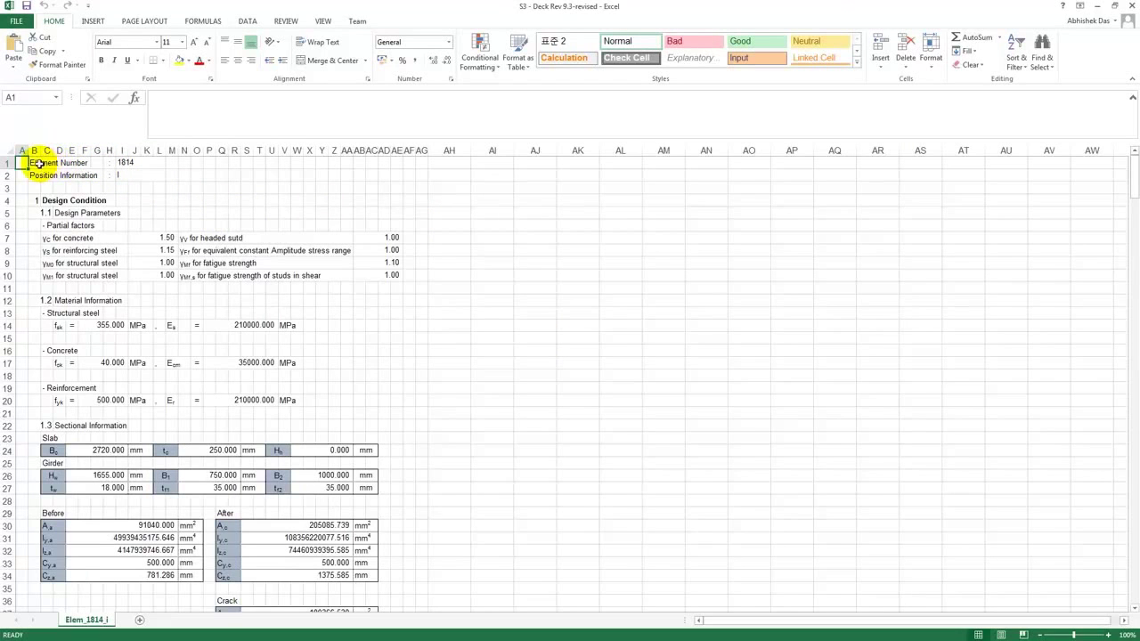
Examine the element 1814 report's design parameters, material and sectional information, and its positive-moment bending resistance section.
scroll(67, 214, down, 3)
scroll(52, 202, up, 2)
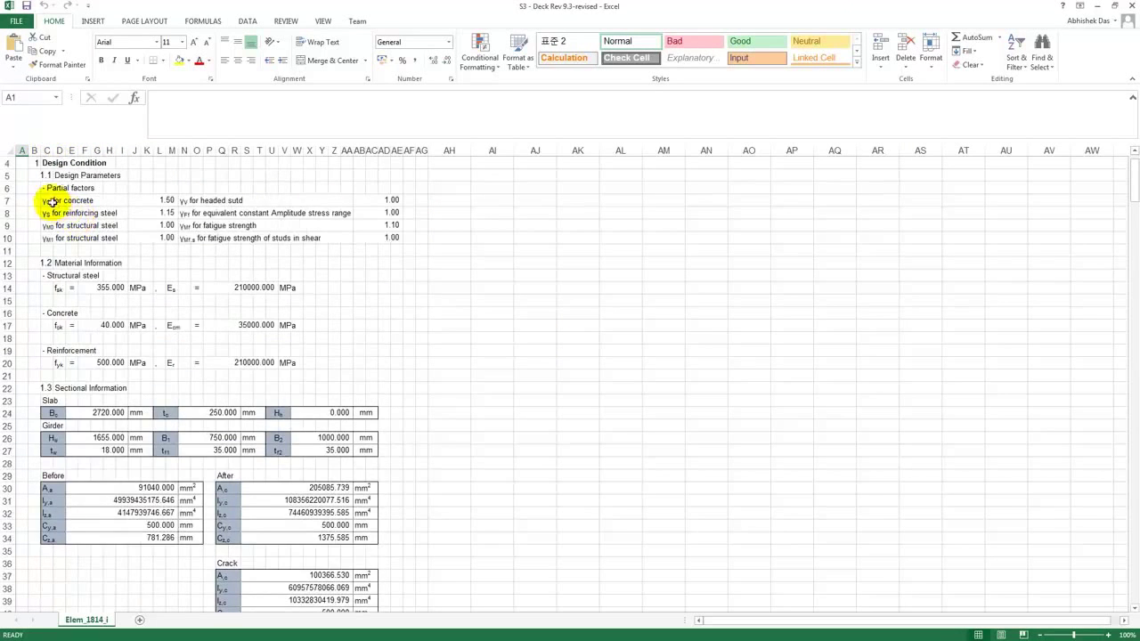
scroll(51, 191, up, 1)
scroll(38, 194, down, 7)
scroll(38, 194, down, 7)
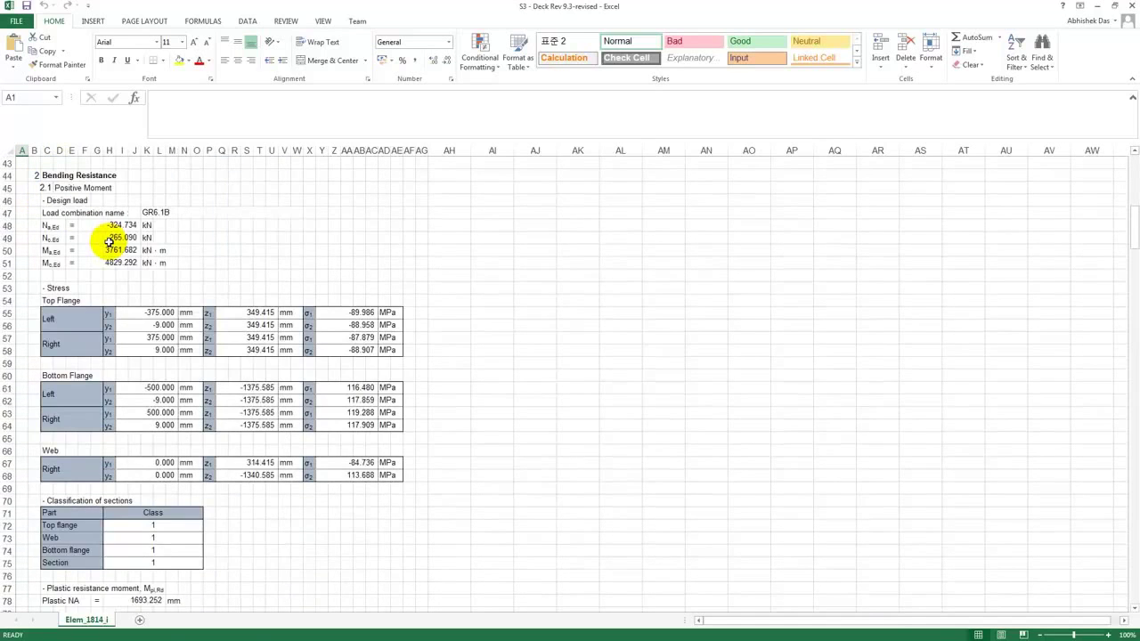
scroll(108, 240, down, 12)
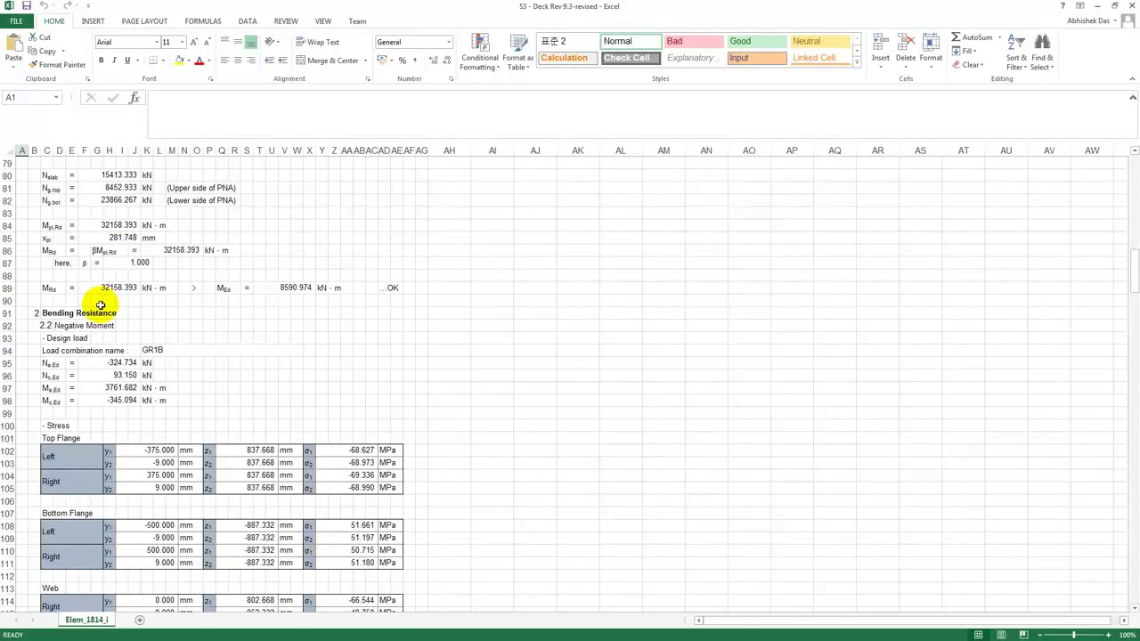
Read on through the negative-moment and fatigue checks and highlight the Stress Limitation heading in section 8.
scroll(101, 306, down, 20)
scroll(101, 301, down, 20)
scroll(100, 300, down, 20)
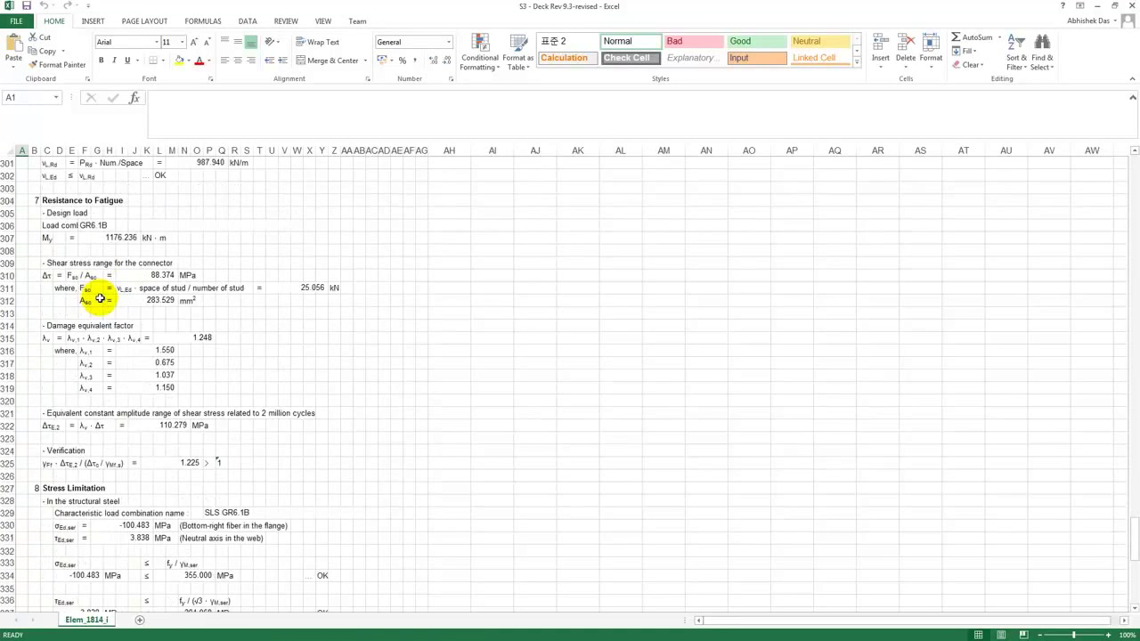
scroll(101, 300, down, 3)
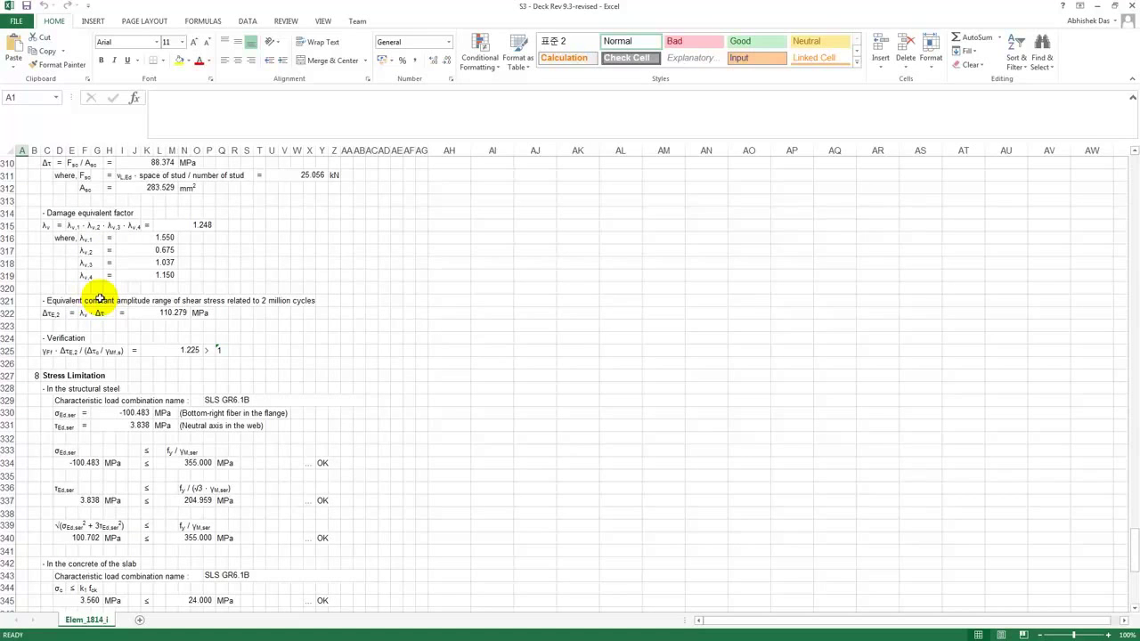
drag(40, 375, 103, 378)
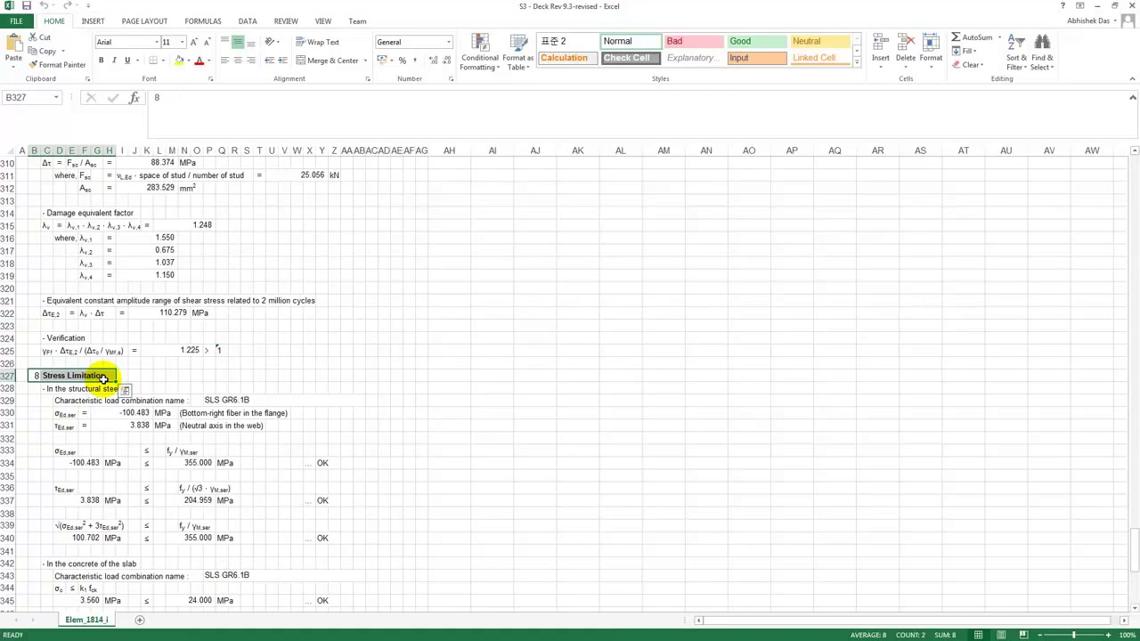
Switch back to the S3 - Deck Rev 9.3-revised model in Civil 2015.
key(alt+Tab)
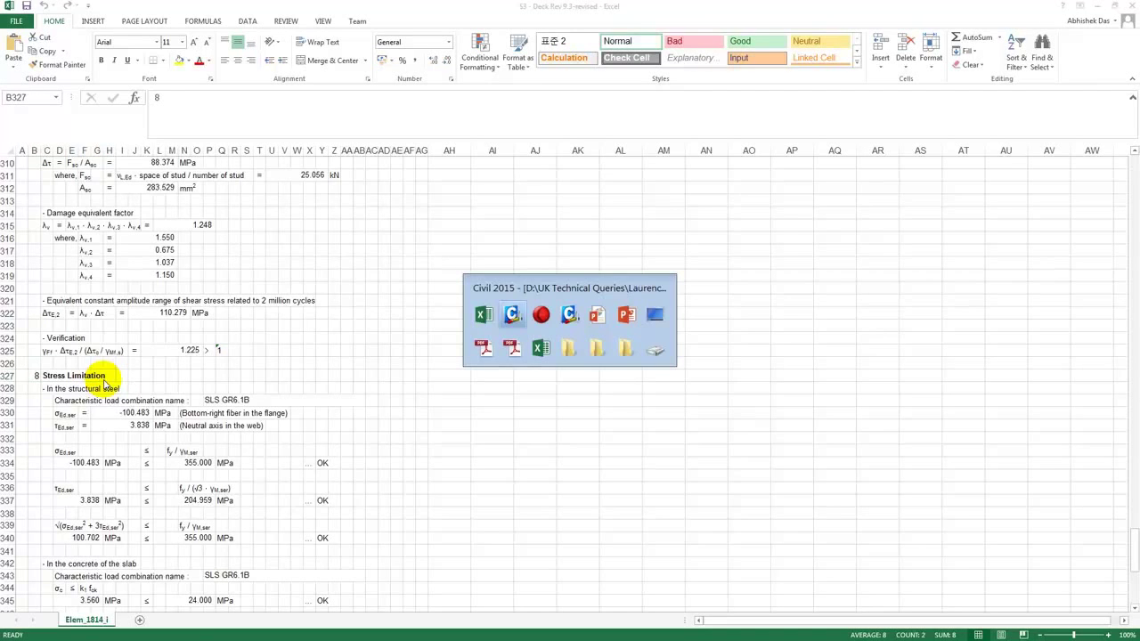
key(alt+Tab)
key(alt+Tab)
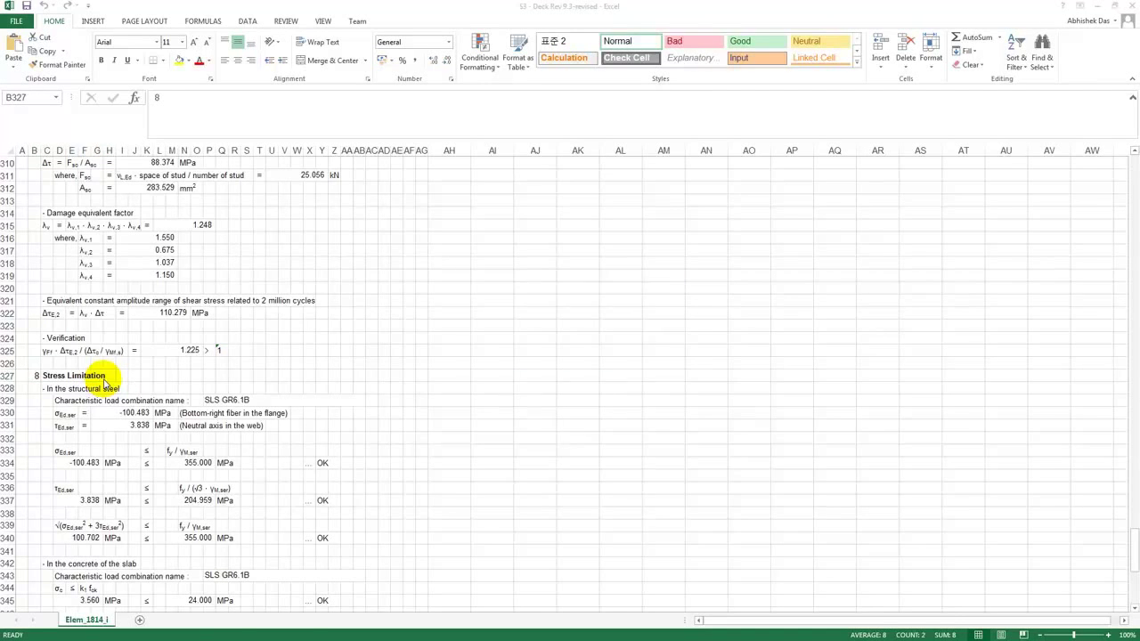
key(alt+Tab)
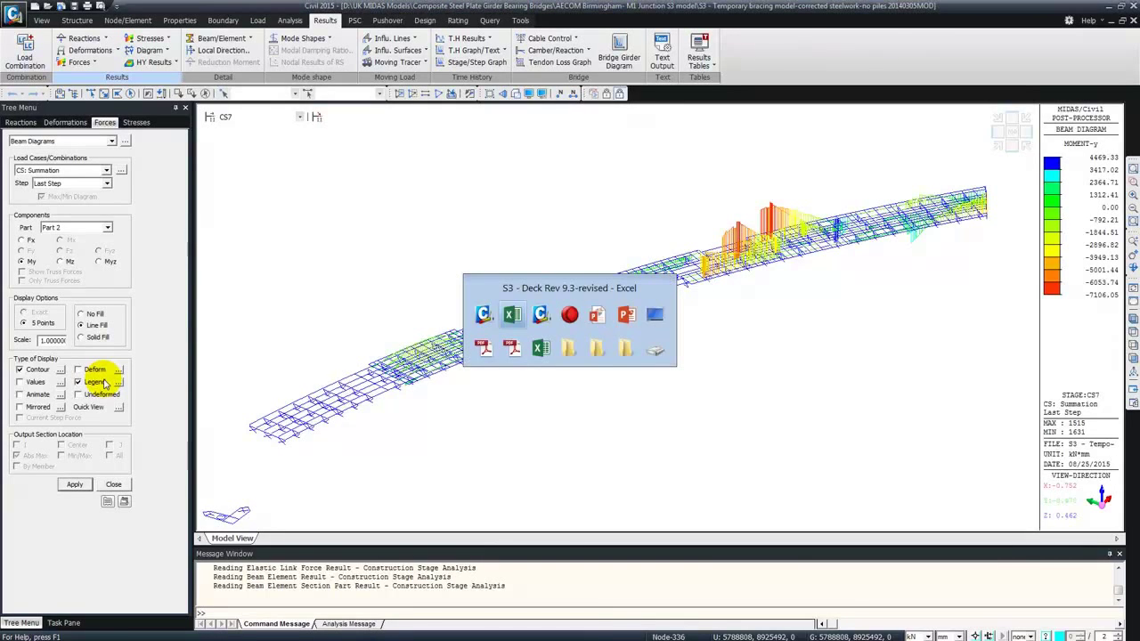
key(alt+Tab)
key(alt+Tab)
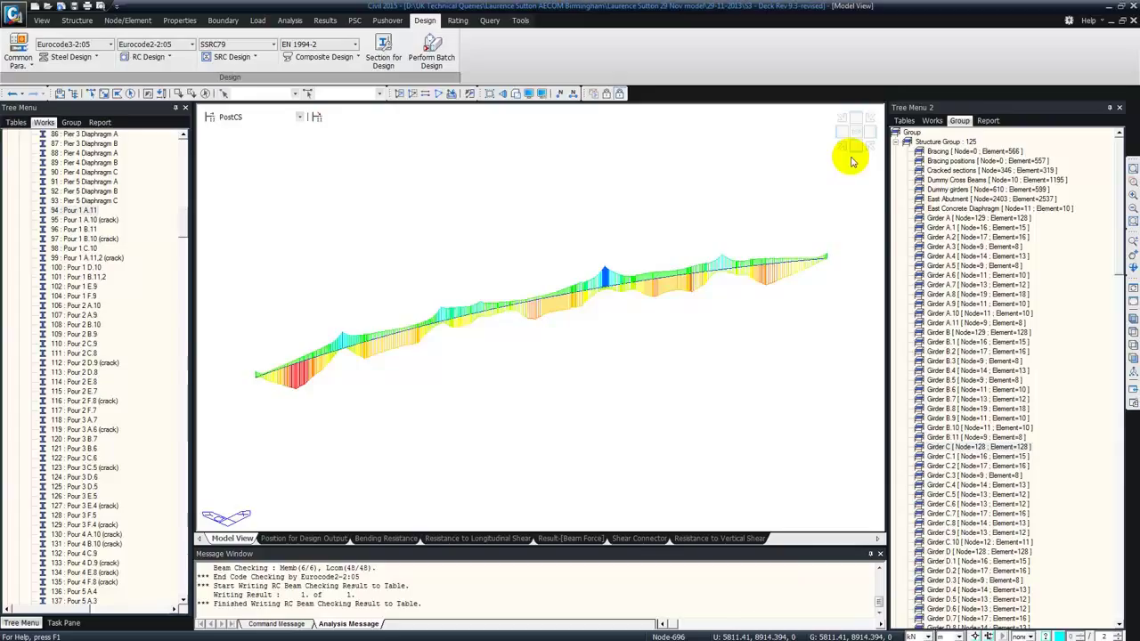
Switch to the PowerPoint slideshow and advance through the Composite Steel Design slides to Design of Piers and Piles.
key(alt+Tab)
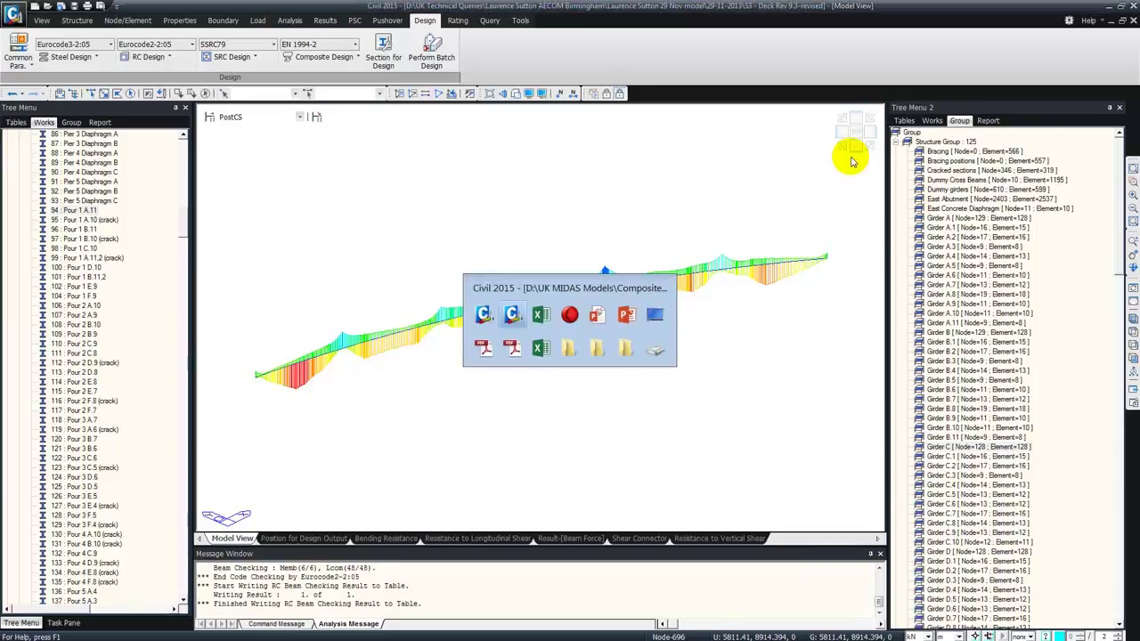
key(alt+Tab)
key(alt+Tab)
key(alt+Tab)
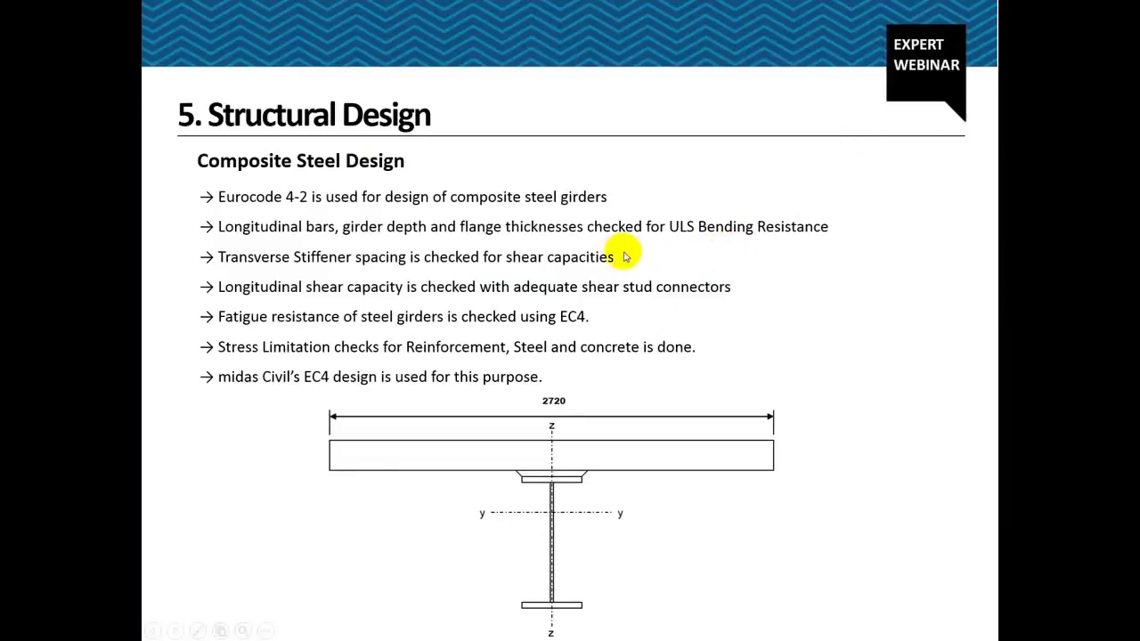
click(625, 257)
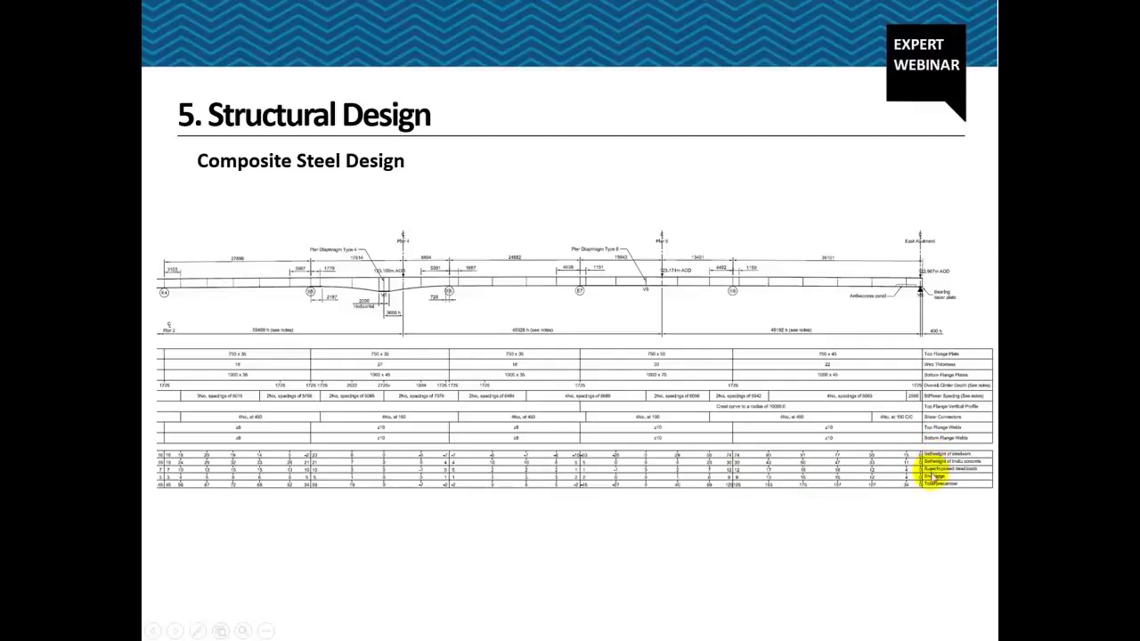
key(Right)
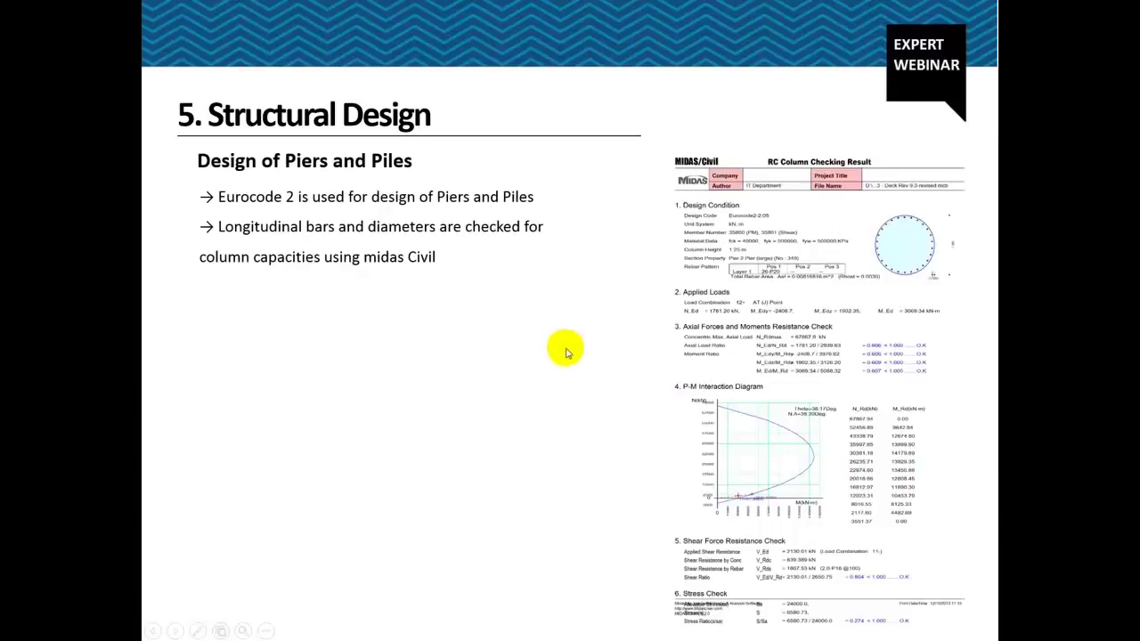
Switch from the slideshow back to the S3 - Deck Rev 9.3-revised model in Civil 2015.
key(alt+Tab)
key(alt+Tab)
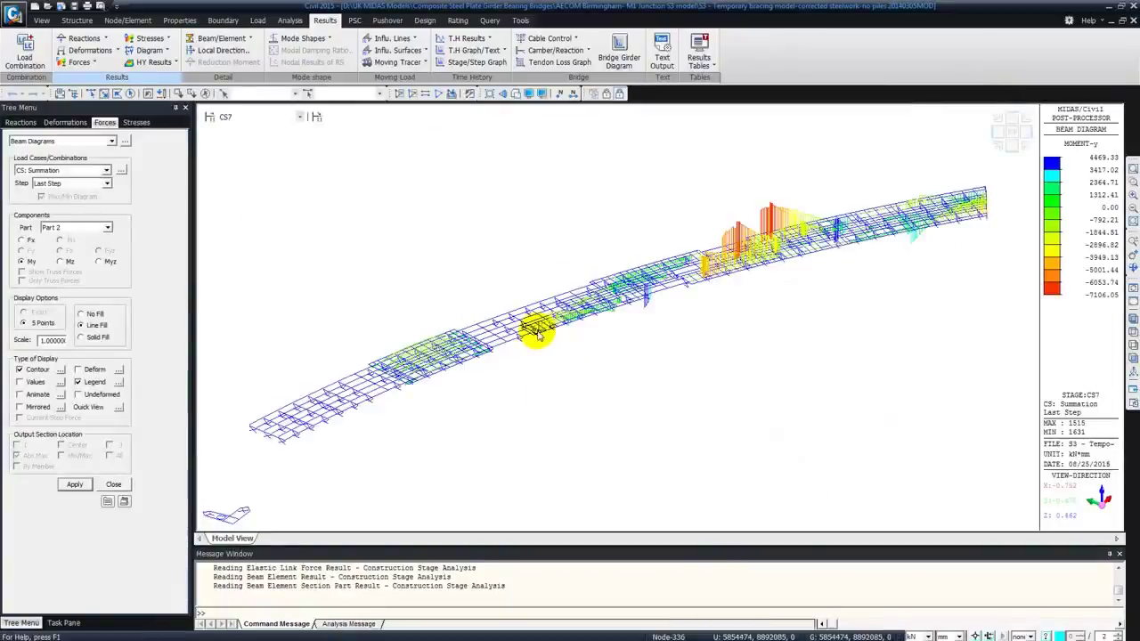
key(alt+Tab)
key(alt+Tab)
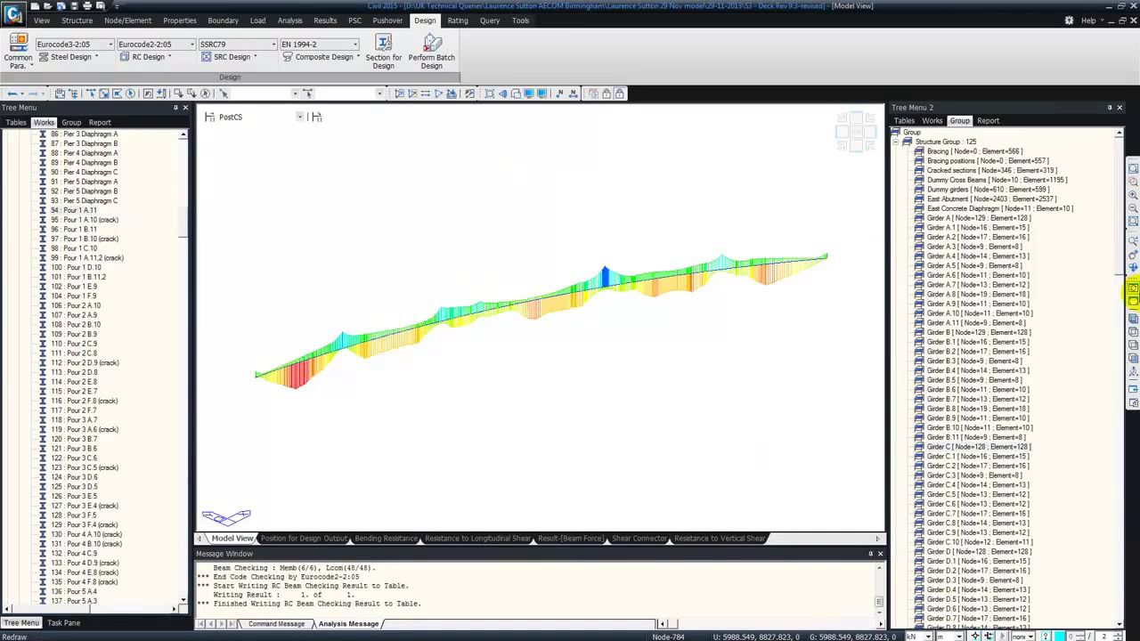
Clear the girder moment diagram and show the complete bridge model with piers and piles in elevation.
click(1132, 300)
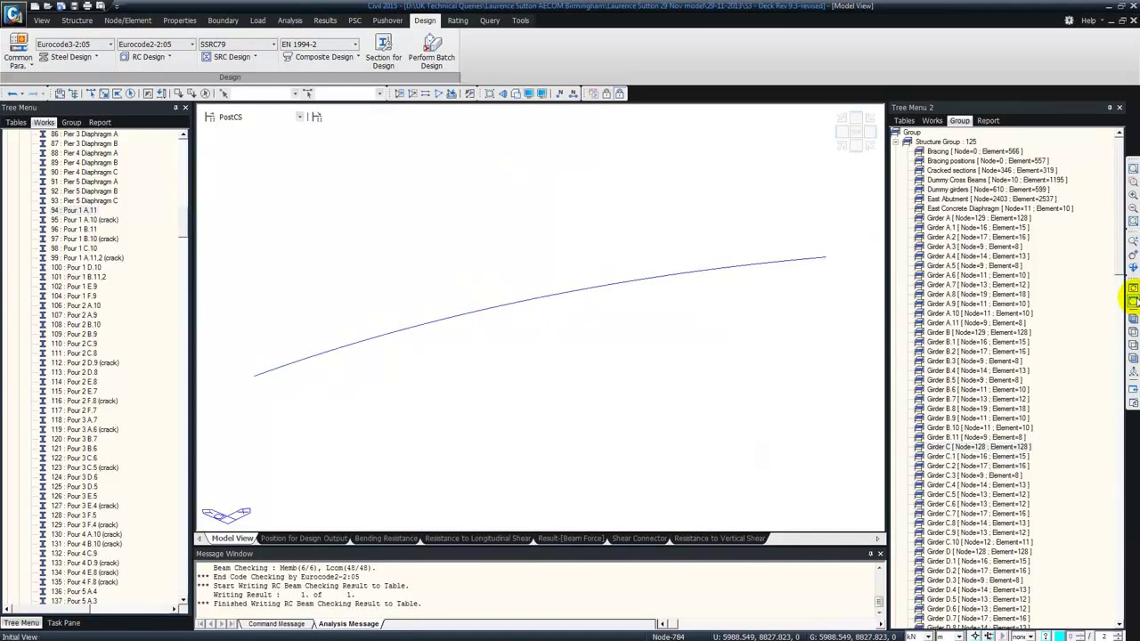
click(439, 95)
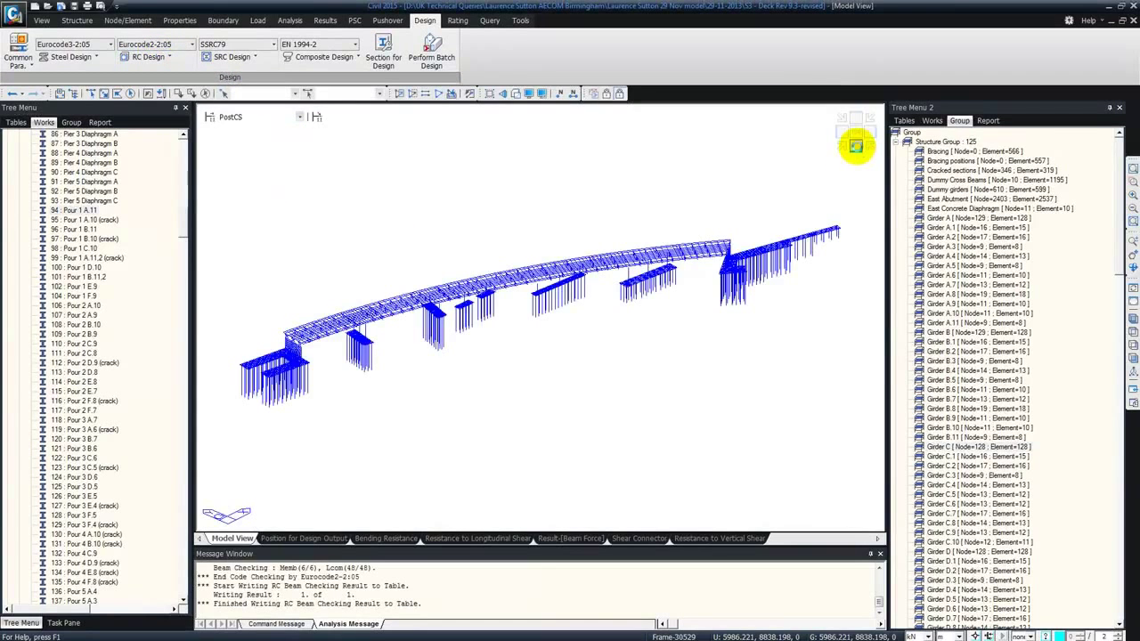
click(841, 135)
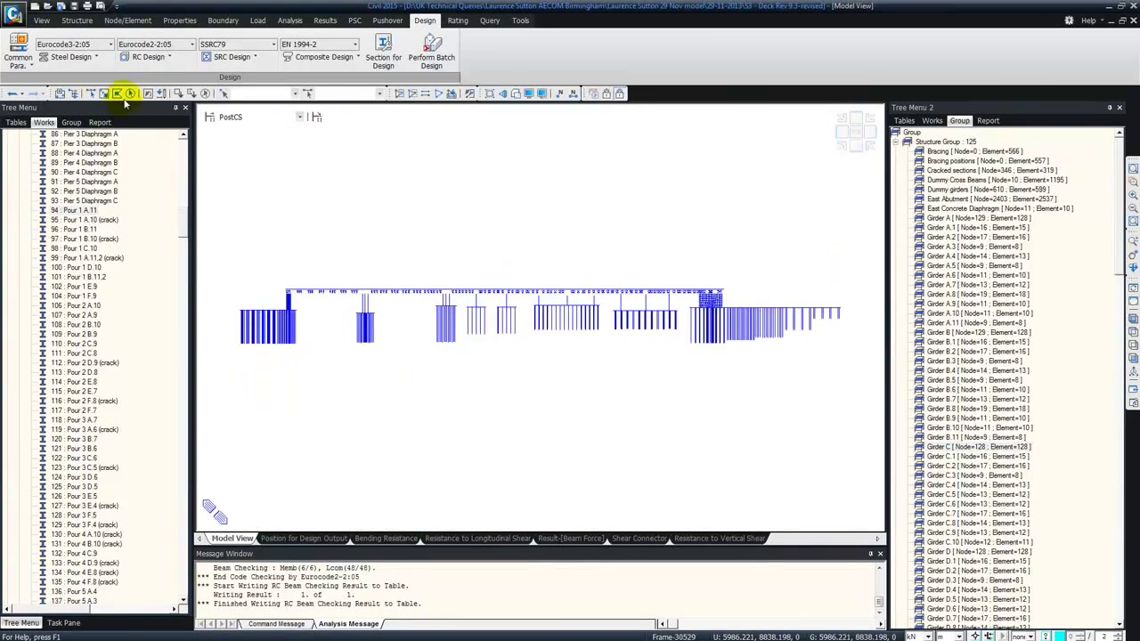
click(153, 58)
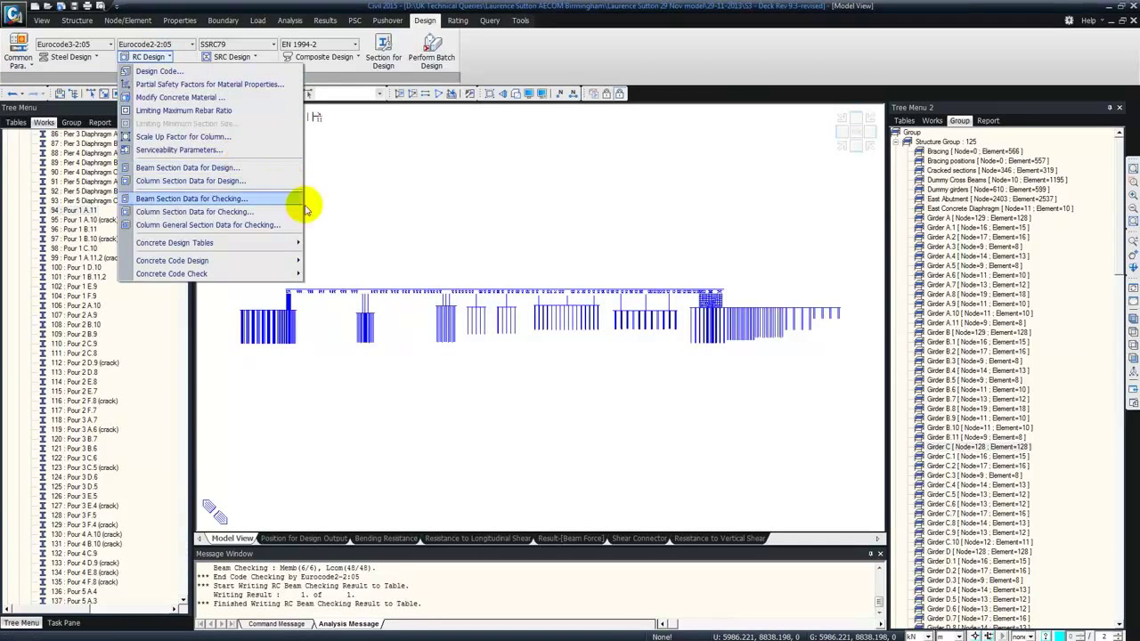
mouse_move(300, 273)
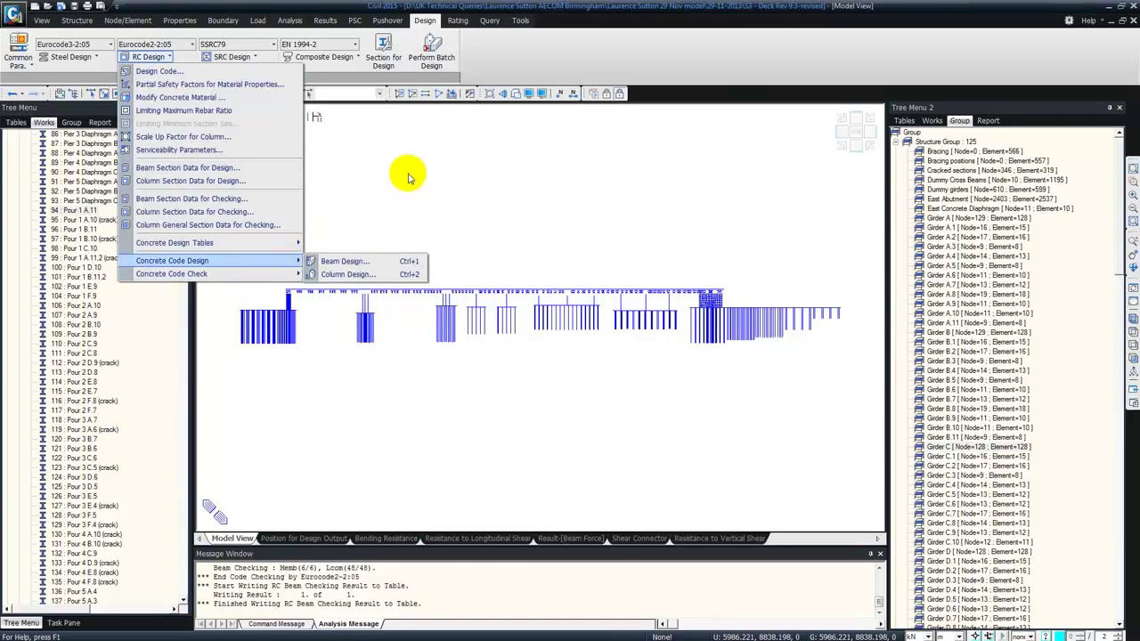
click(356, 133)
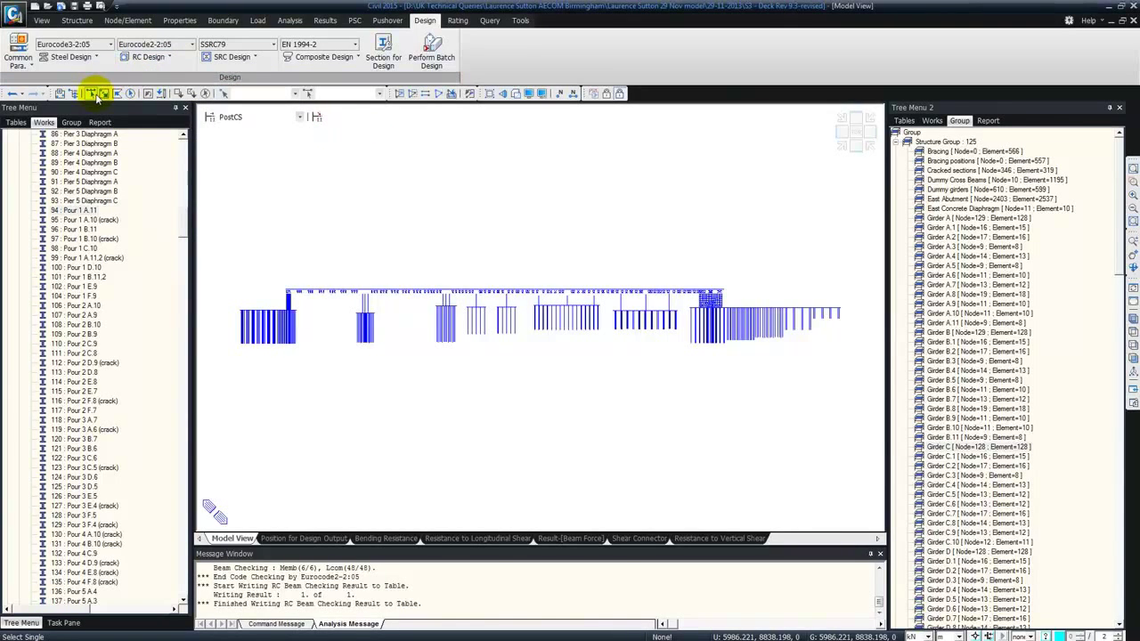
Select pile and pier elements and review the column checking rebar data for Pier 1 Pier (small) B and Pier 2 Intermediate.
click(93, 94)
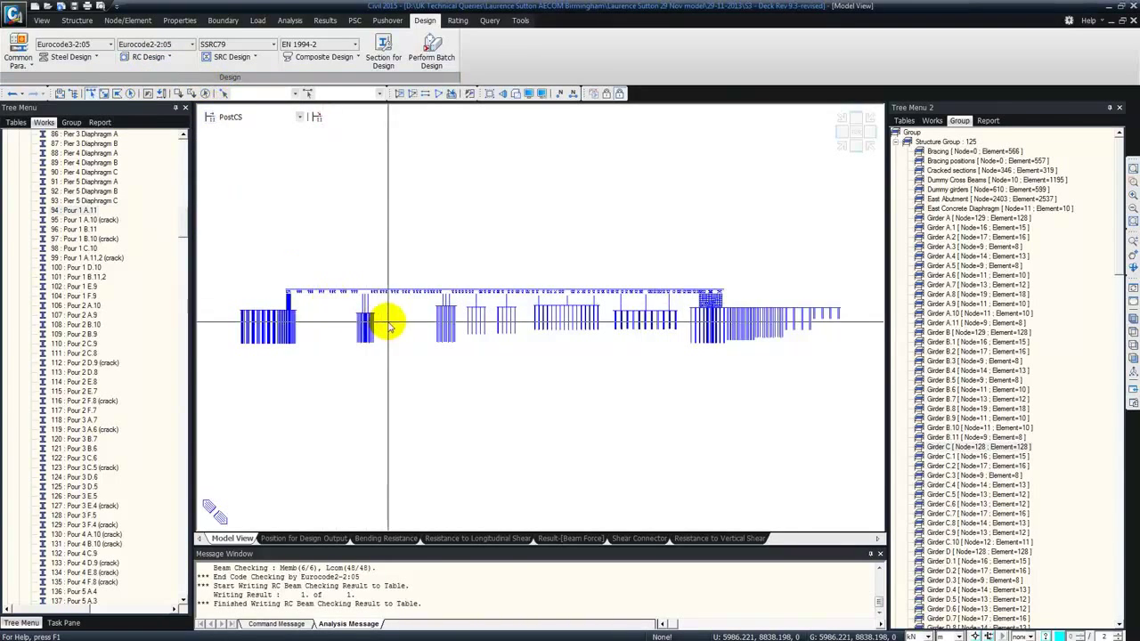
click(454, 320)
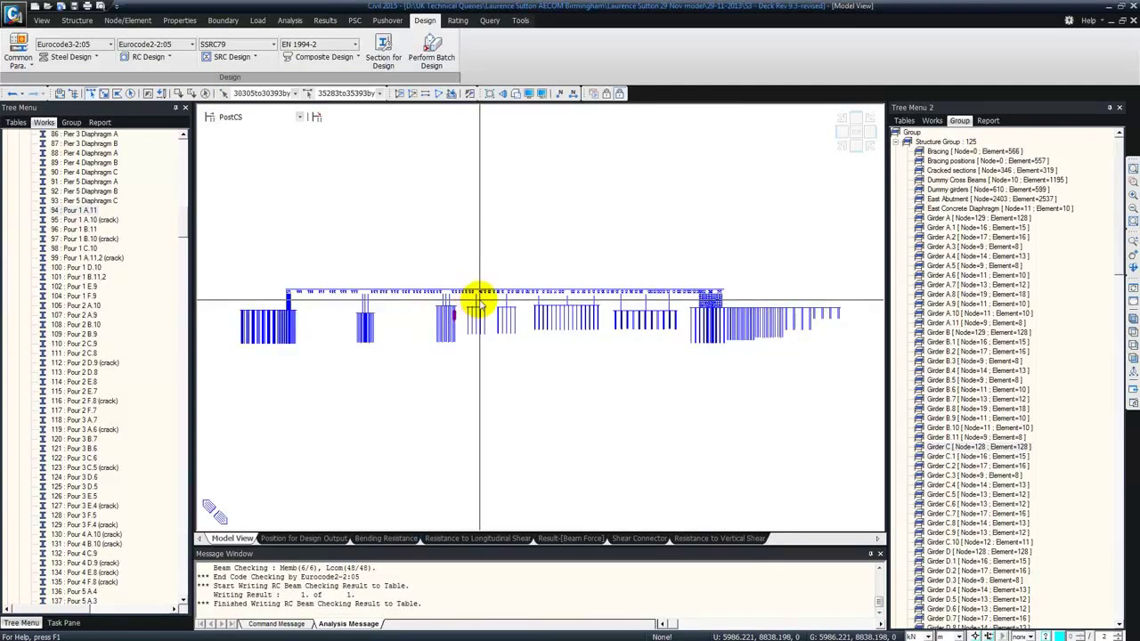
click(149, 56)
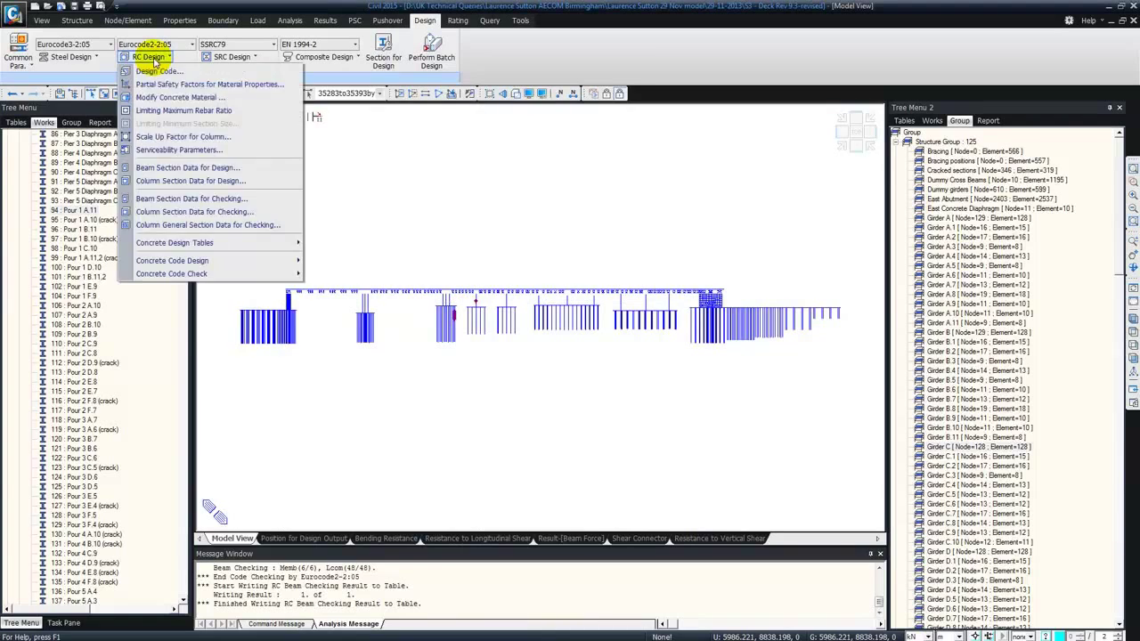
click(168, 214)
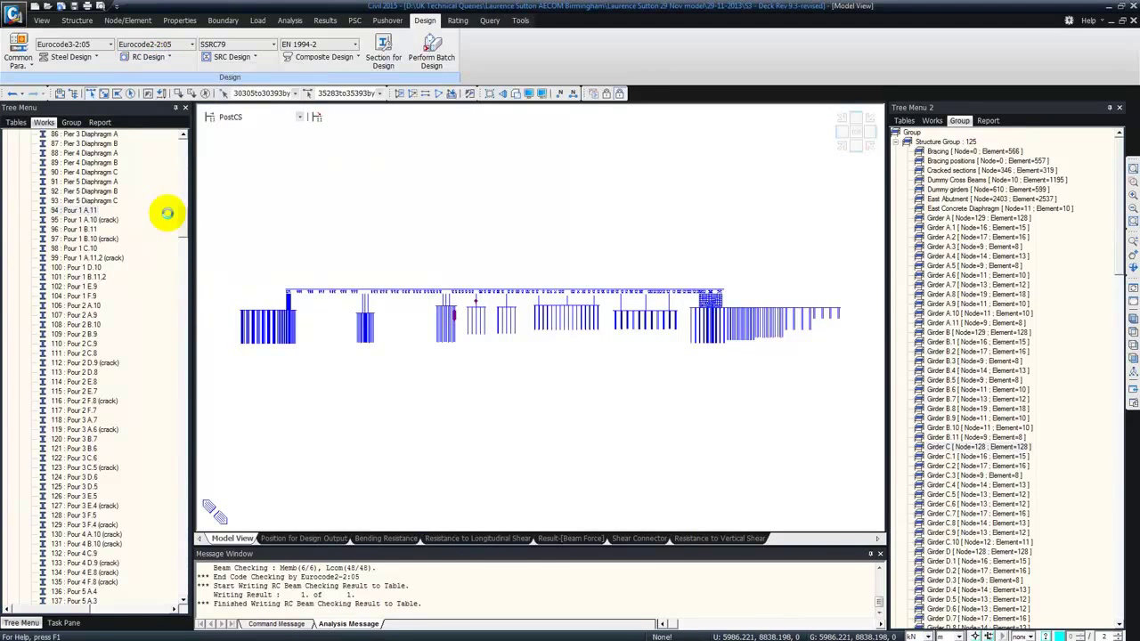
click(427, 229)
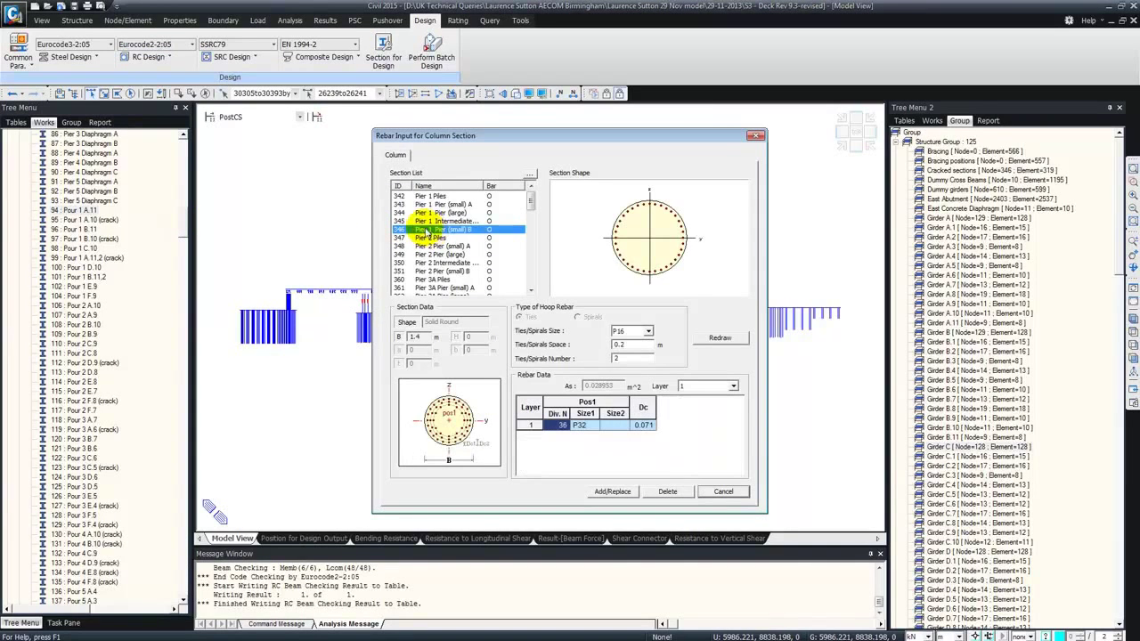
drag(433, 224, 447, 260)
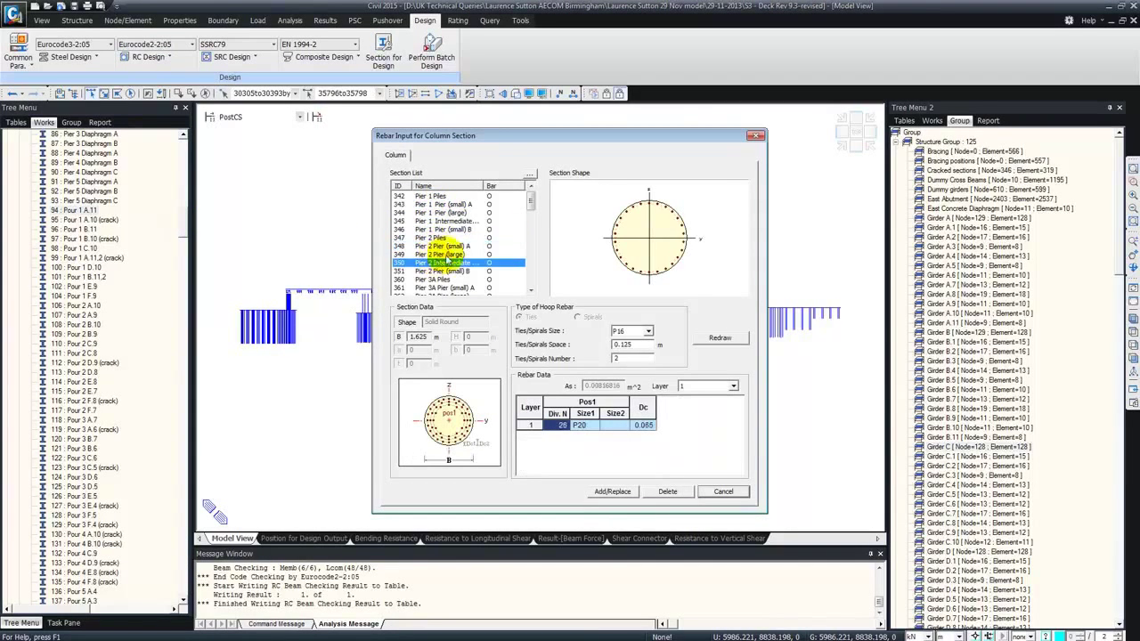
click(756, 135)
Run the Eurocode2-2:05 concrete column check on the selected Pier 2 Intermediate columns and sort the results by member.
click(164, 57)
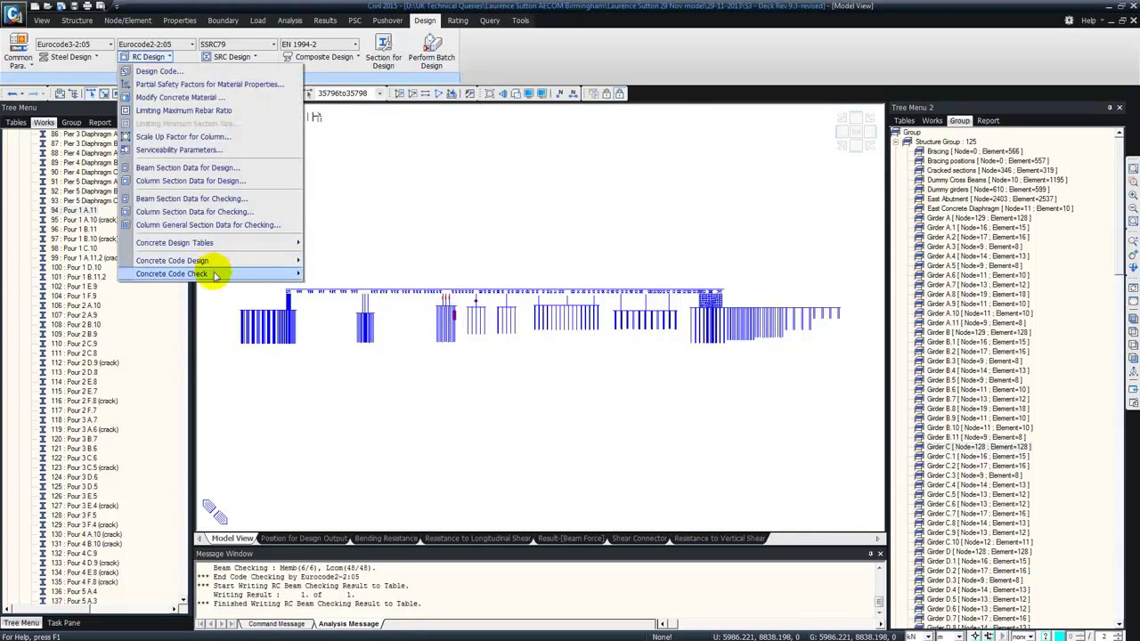
mouse_move(218, 272)
click(338, 287)
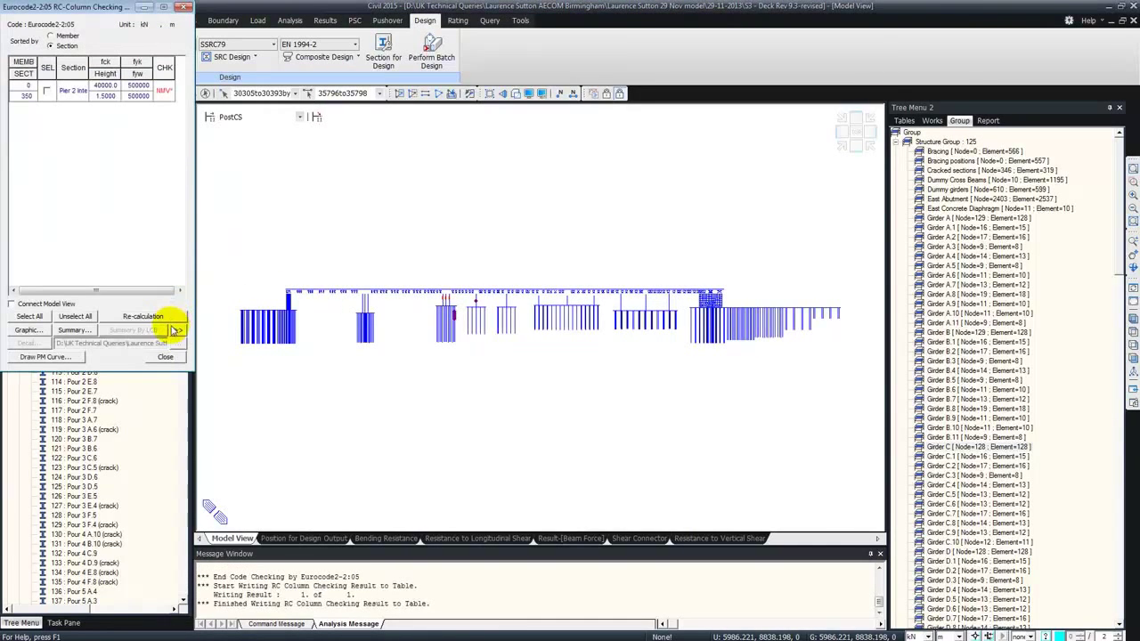
click(50, 35)
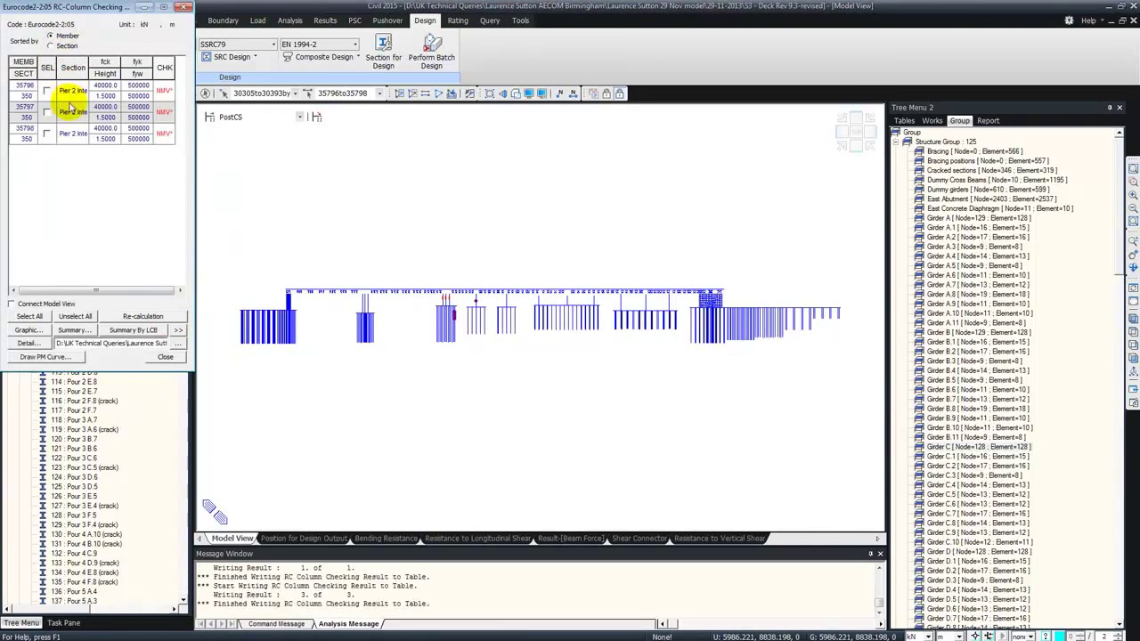
Examine the graphic report for member 35796, covering rebar, axial and moment resistance, P-M interaction, shear and stress checks.
click(47, 90)
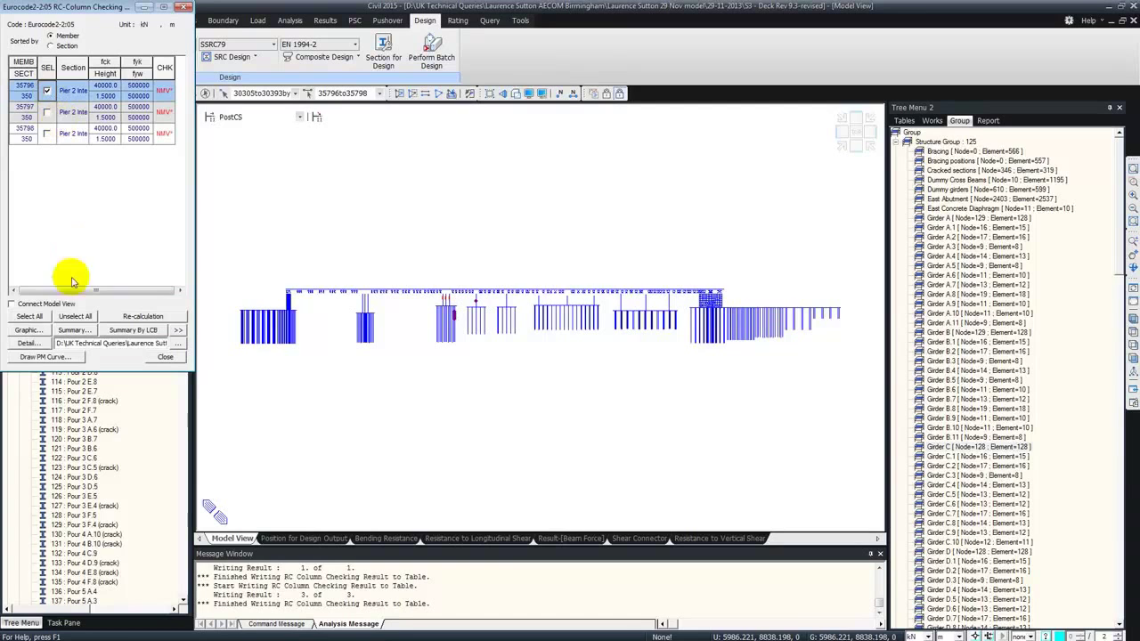
click(27, 343)
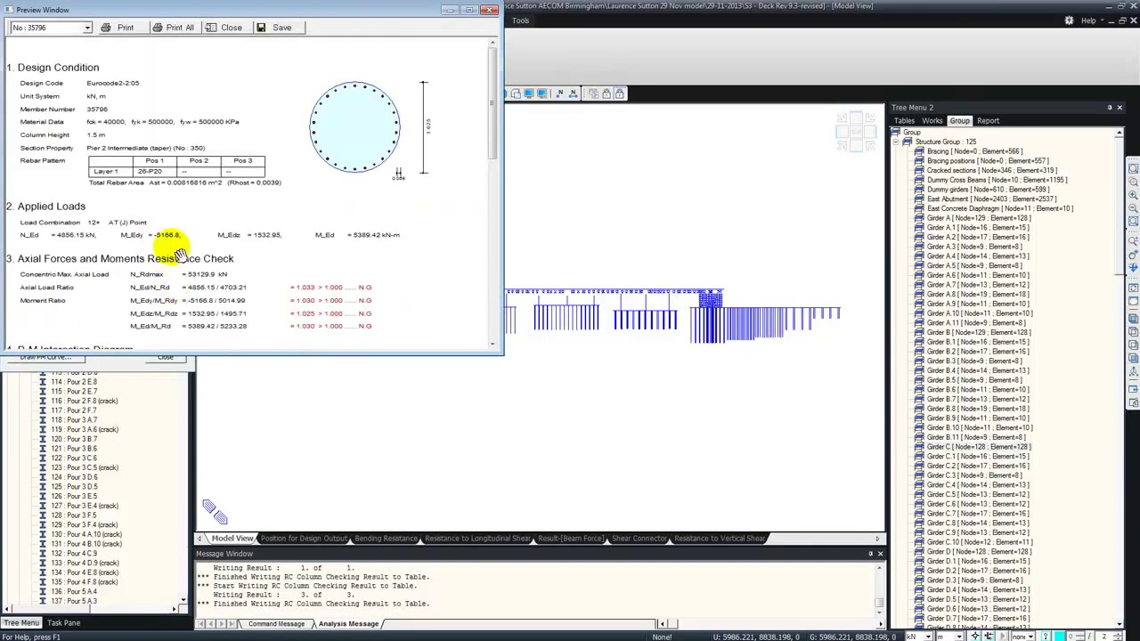
scroll(180, 234, down, 8)
scroll(178, 96, up, 8)
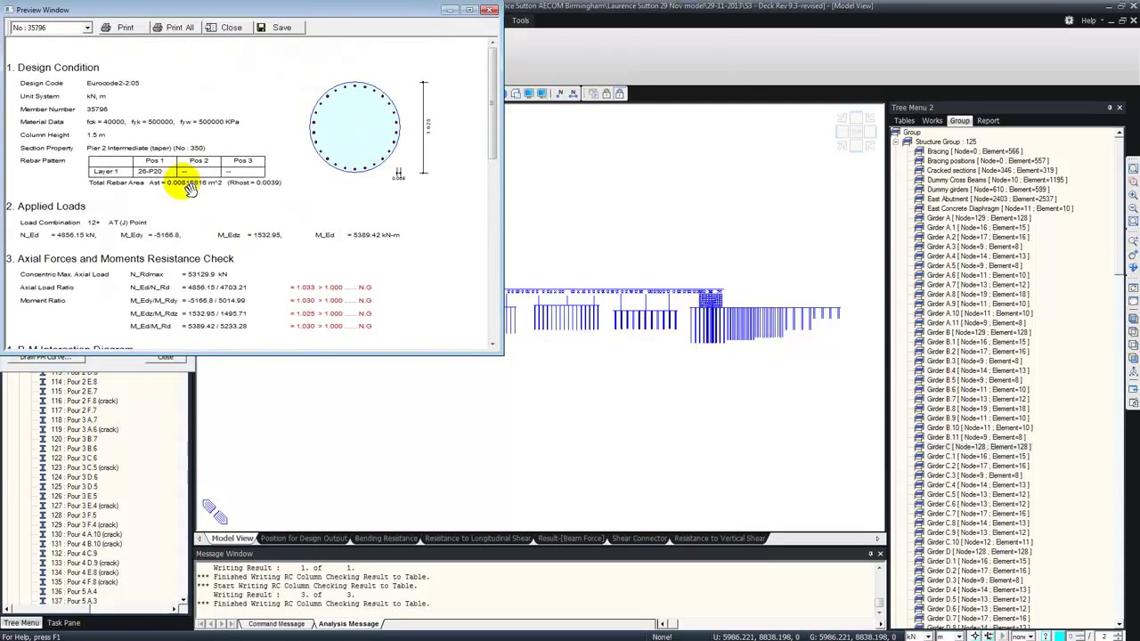
scroll(185, 235, down, 1)
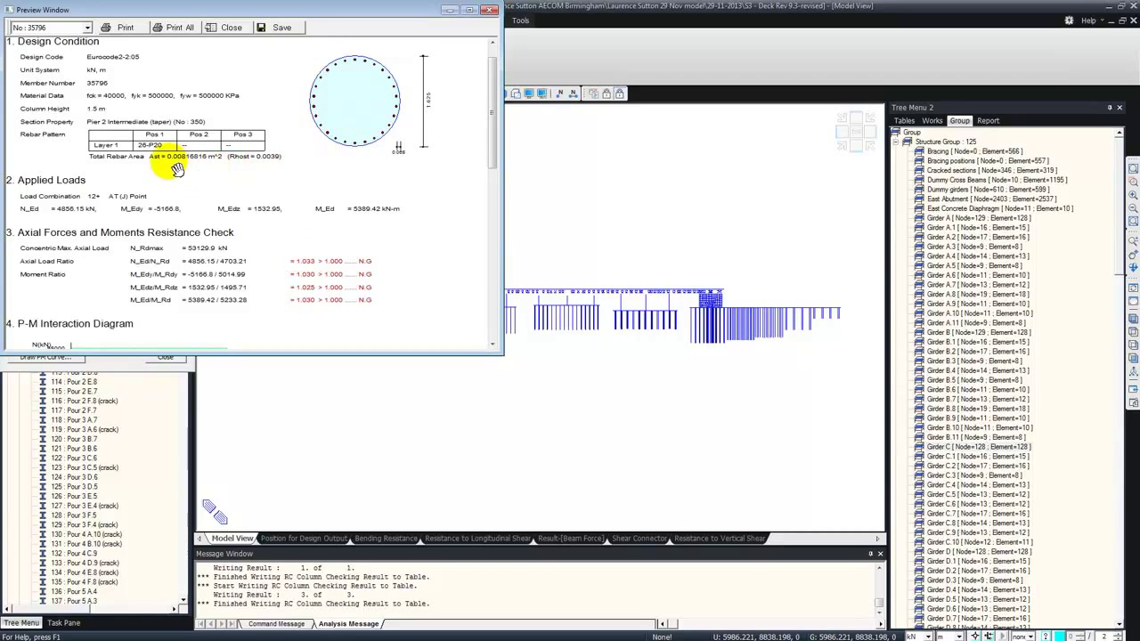
scroll(222, 292, down, 9)
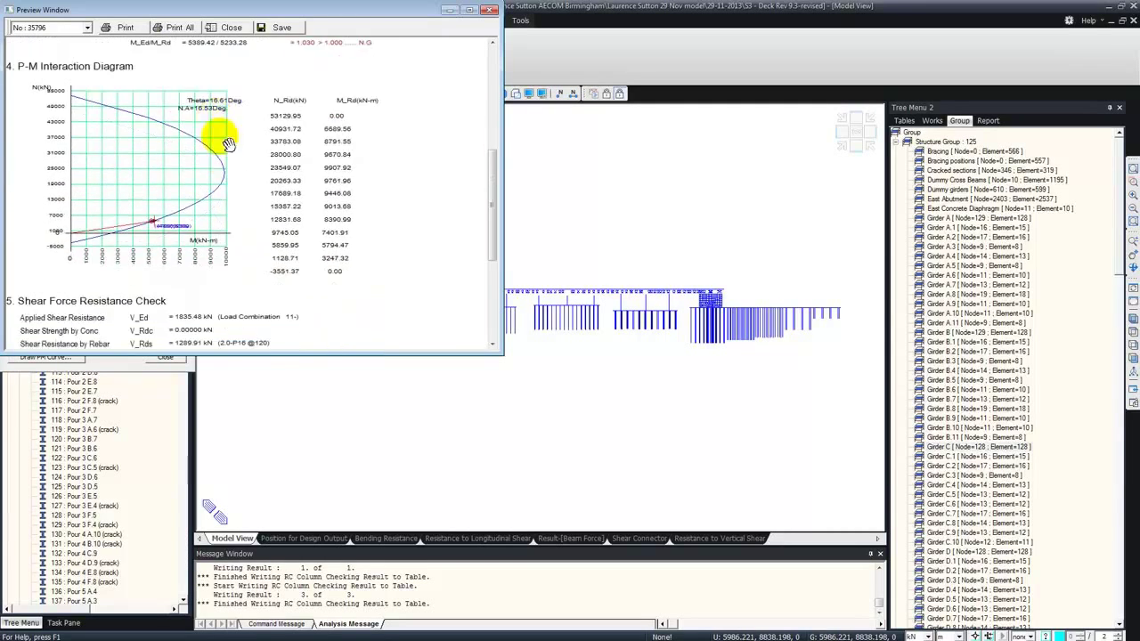
scroll(222, 138, down, 5)
scroll(237, 107, up, 2)
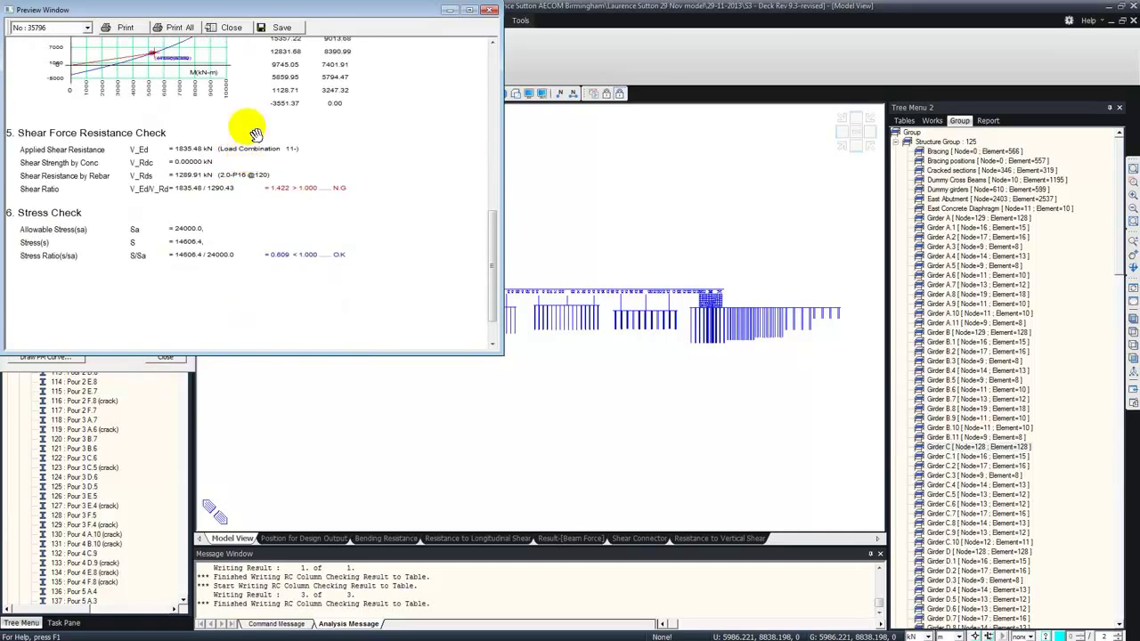
scroll(256, 145, up, 5)
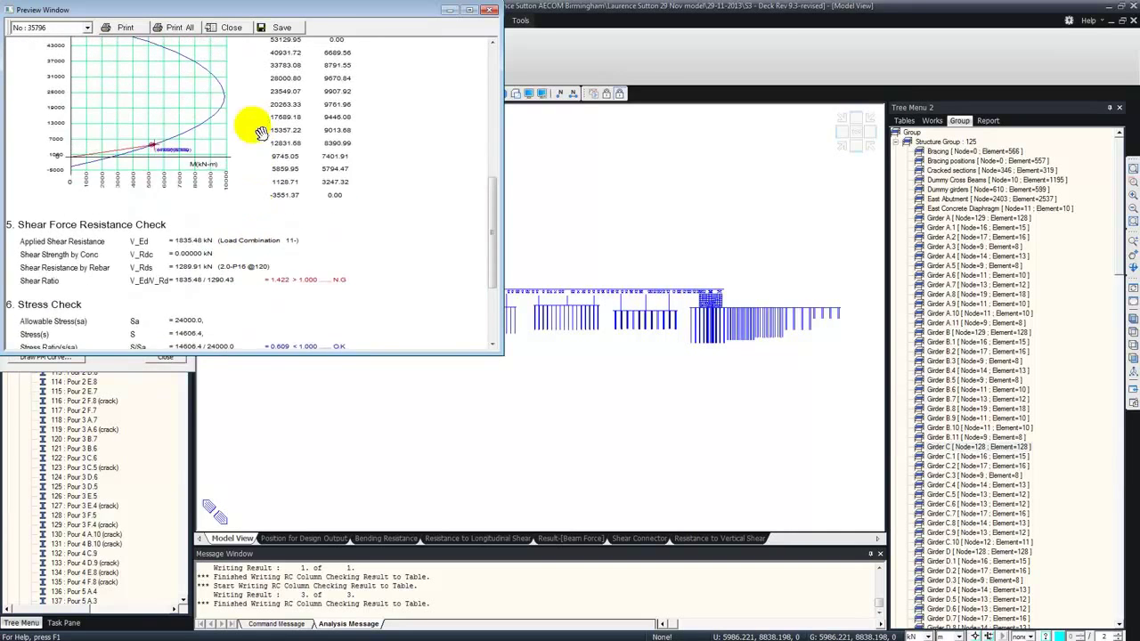
click(493, 11)
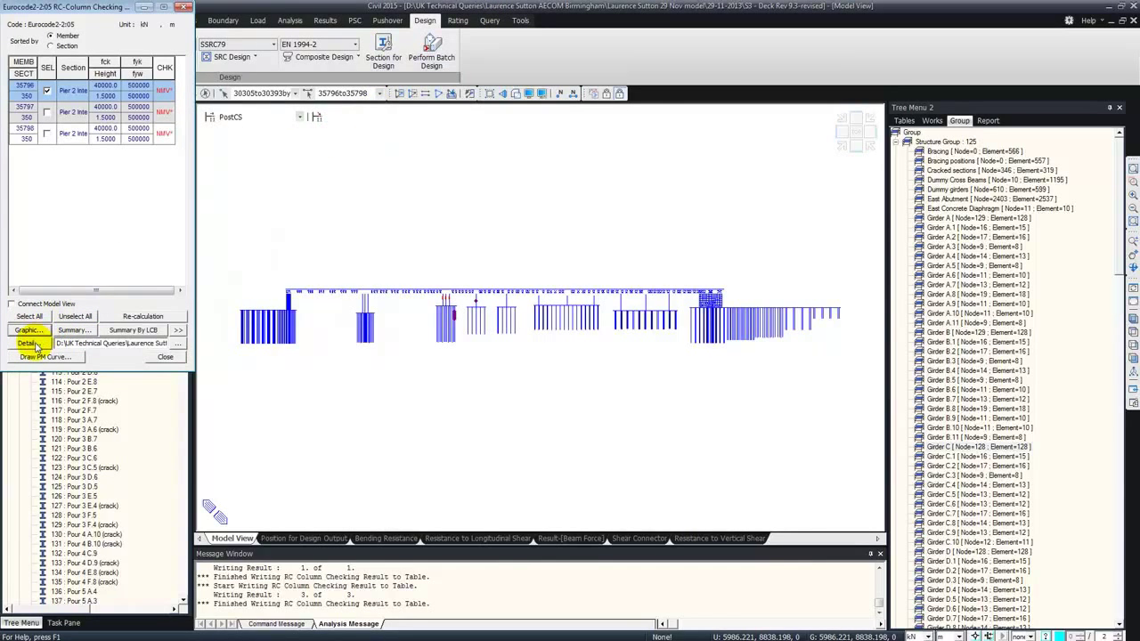
Open the detailed text report for member 35796, read through to the serviceability check and close it without saving.
click(30, 344)
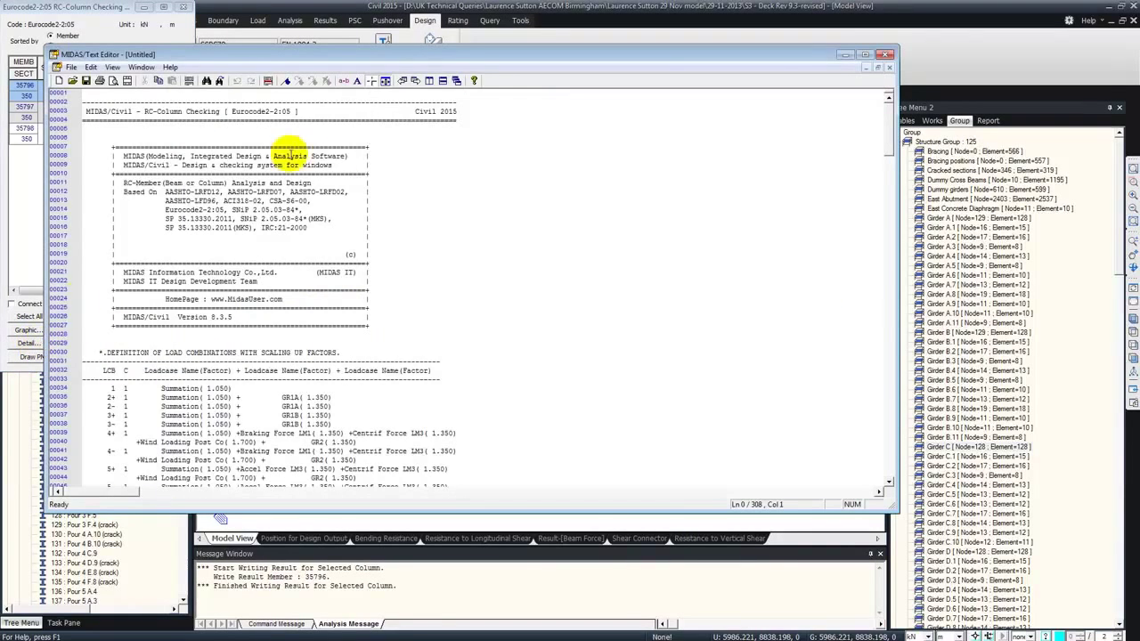
scroll(383, 172, down, 20)
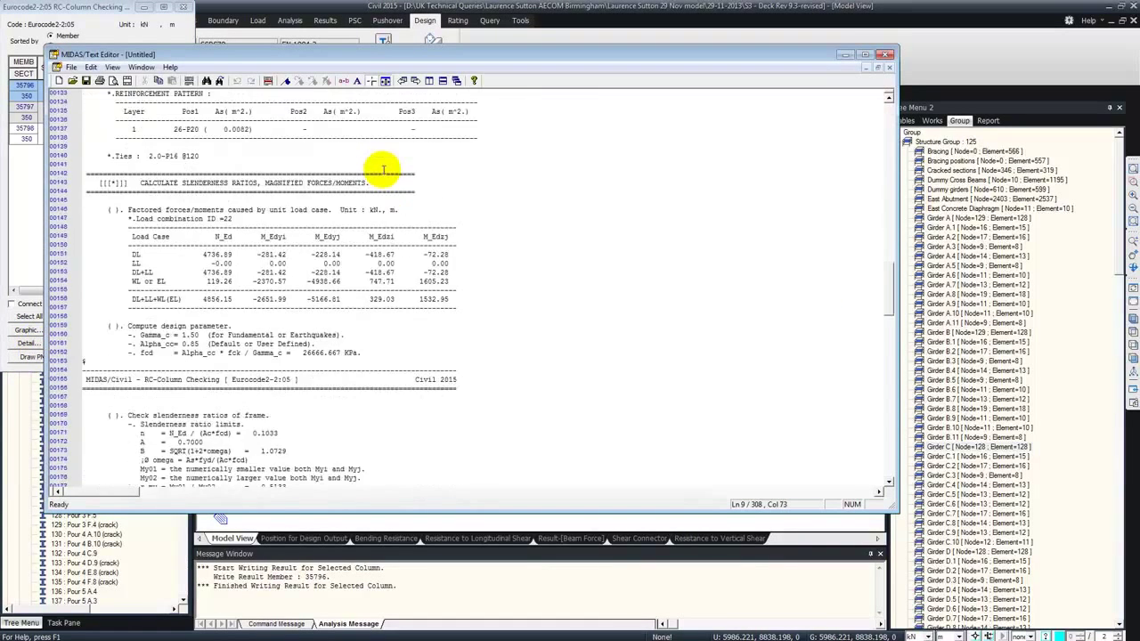
scroll(382, 172, down, 20)
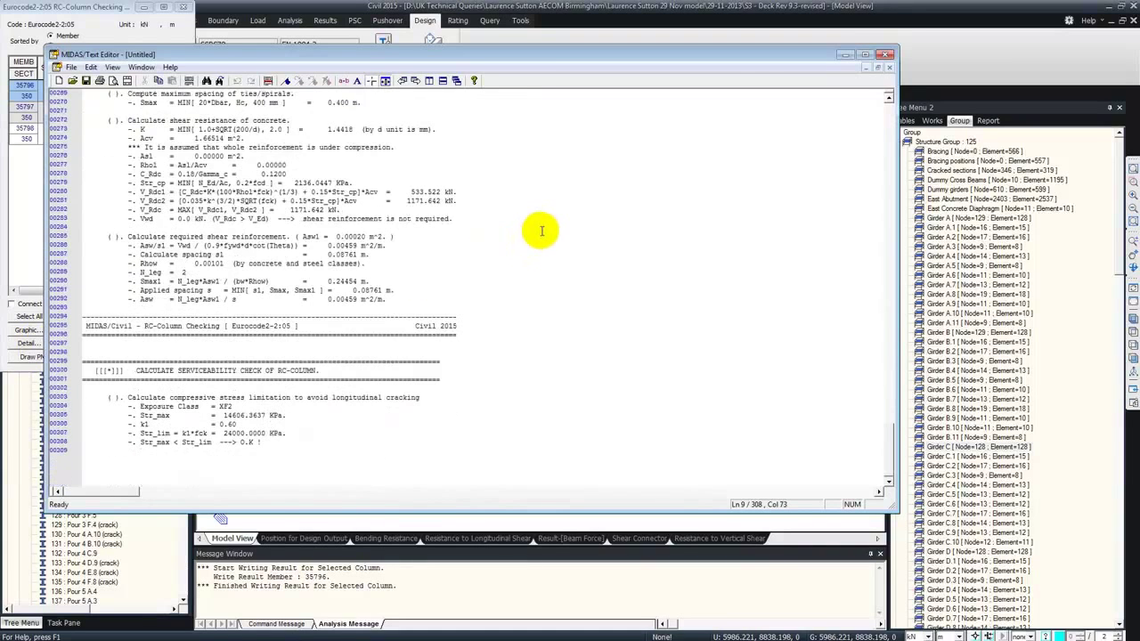
click(884, 55)
click(552, 312)
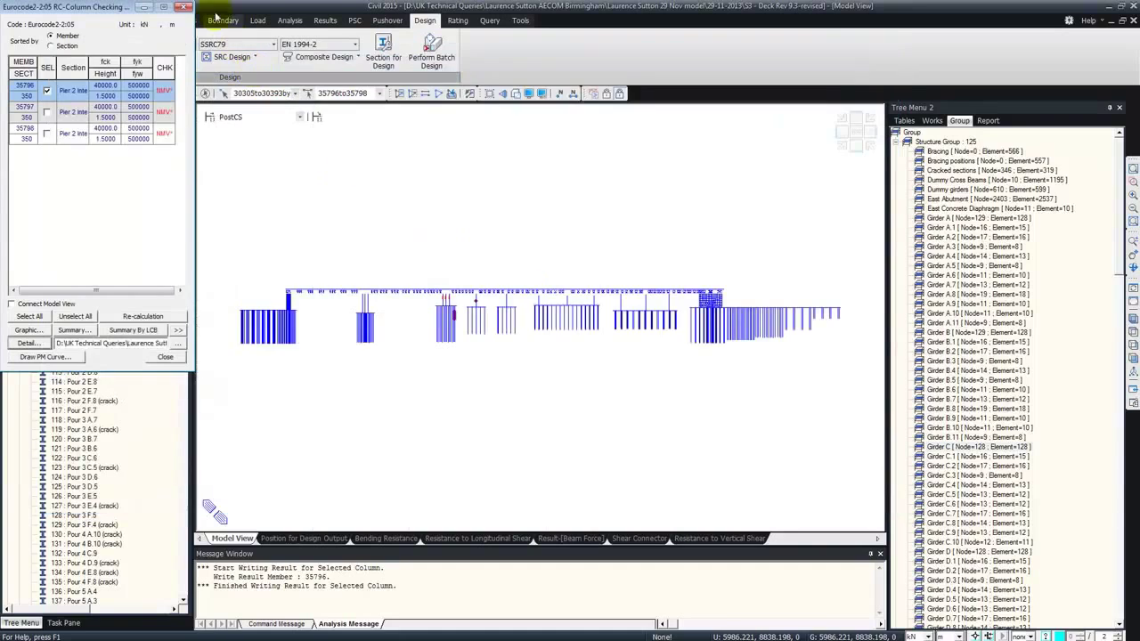
Close the RC column checking results and clear the element selection.
click(182, 6)
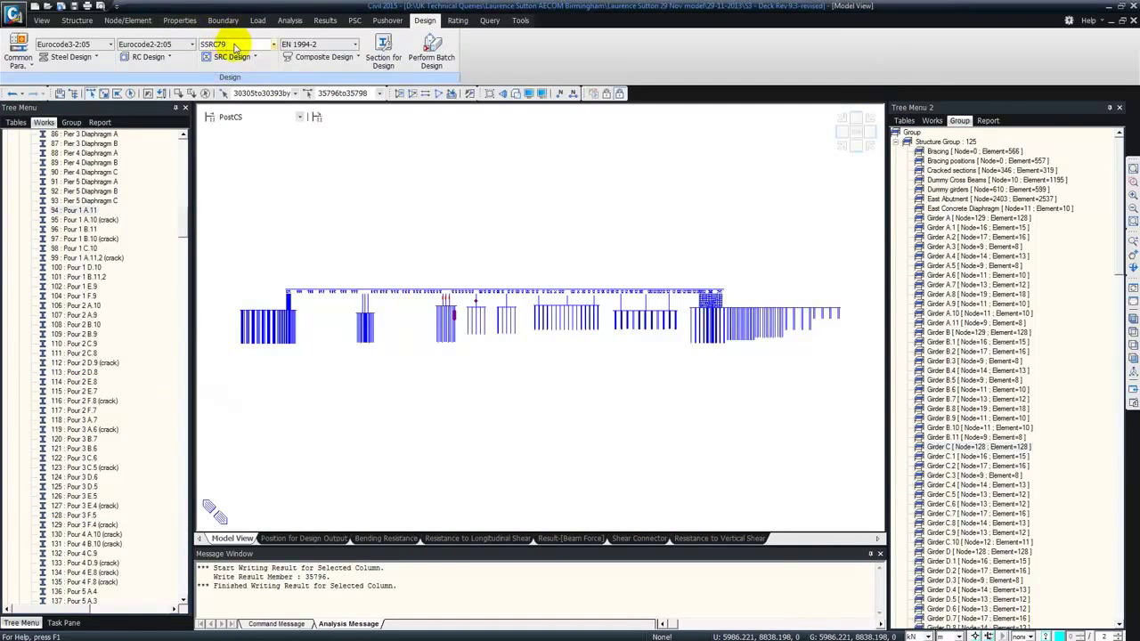
click(223, 94)
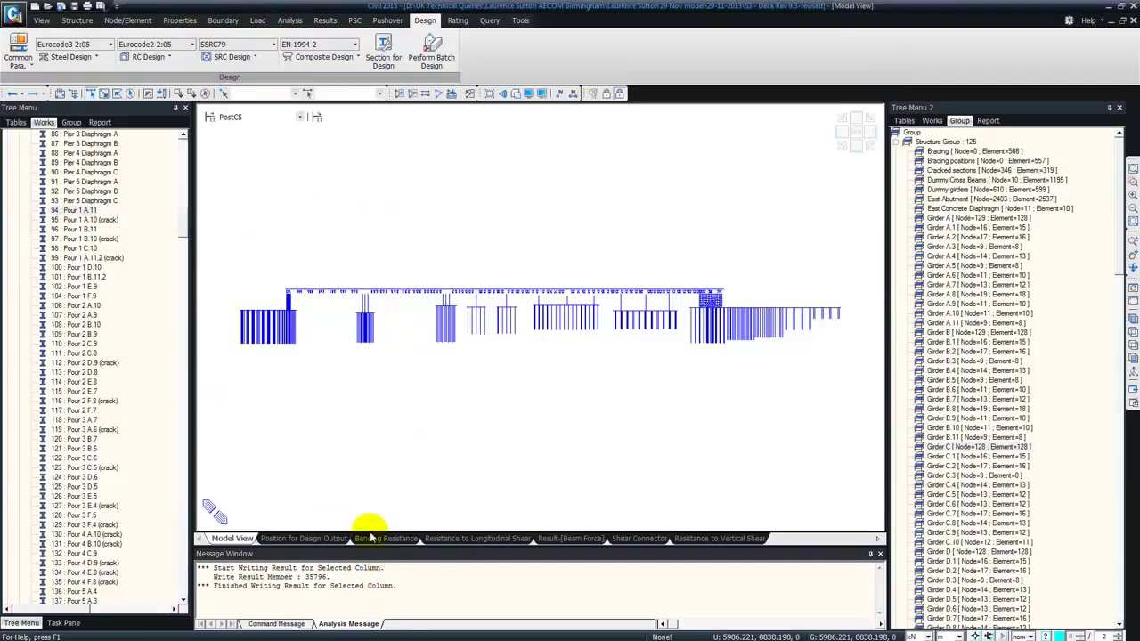
Switch to the PowerPoint slide show and advance to the slide on design of transverse rebar in the deck.
key(alt+Tab)
key(alt+Tab)
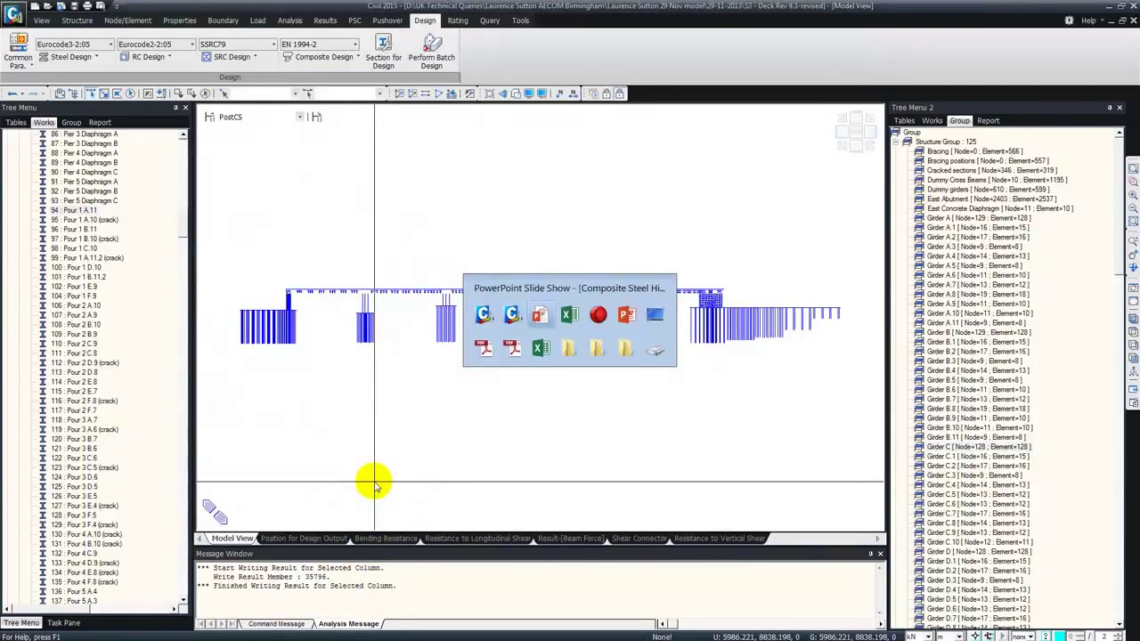
click(410, 391)
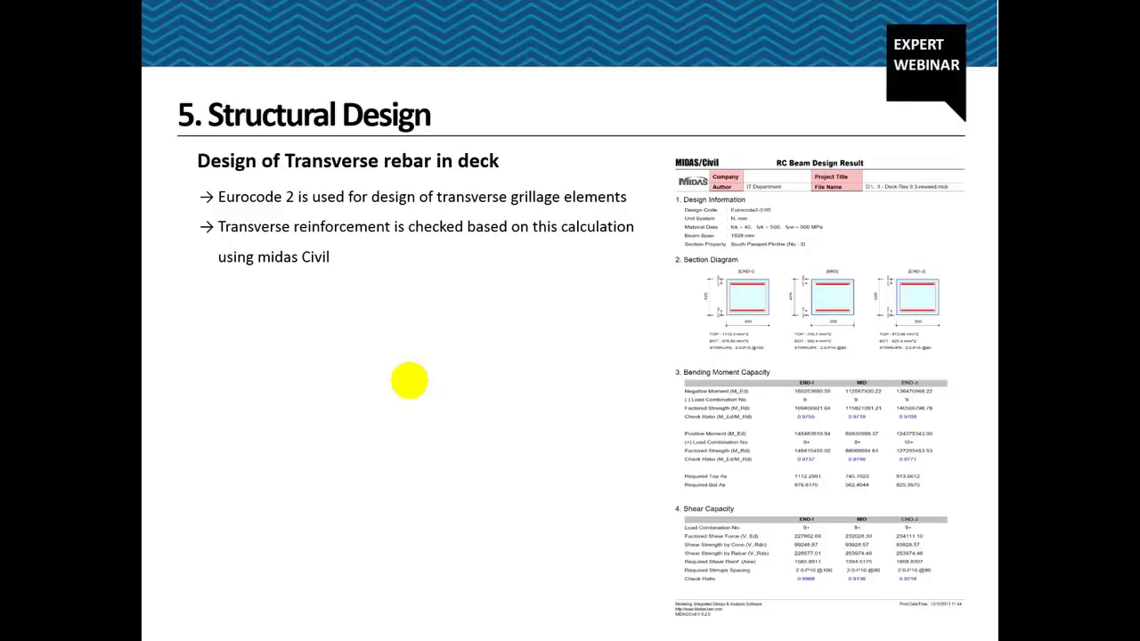
Switch back to midas Civil, set the model to plan view and isolate the elements with section 6, Slab Width A.
key(alt+Tab)
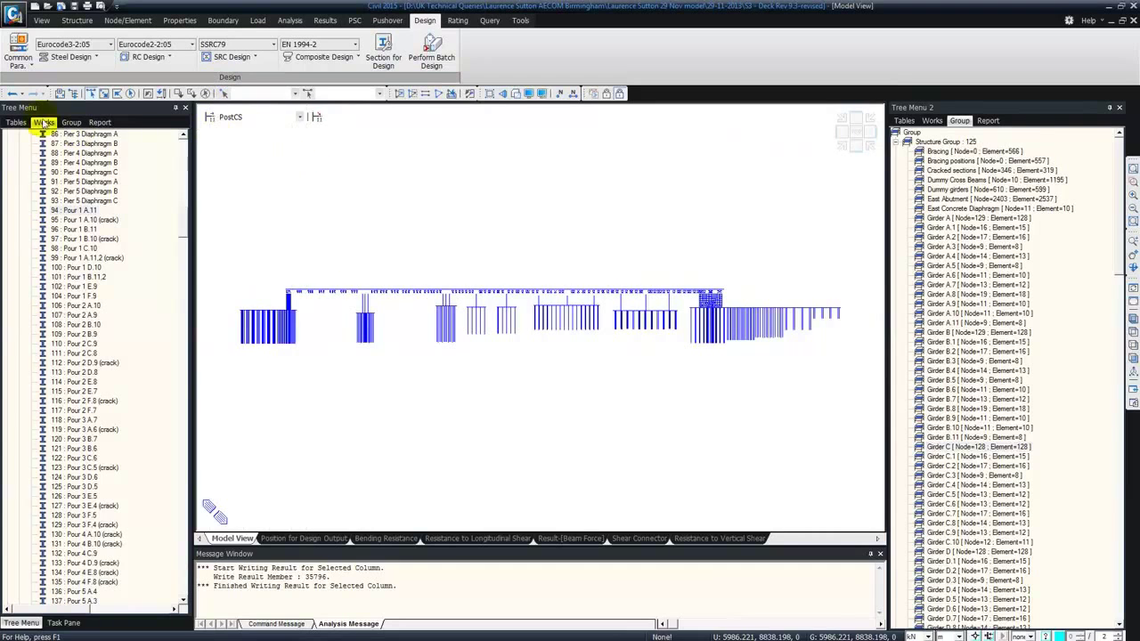
scroll(178, 192, up, 10)
scroll(178, 191, up, 20)
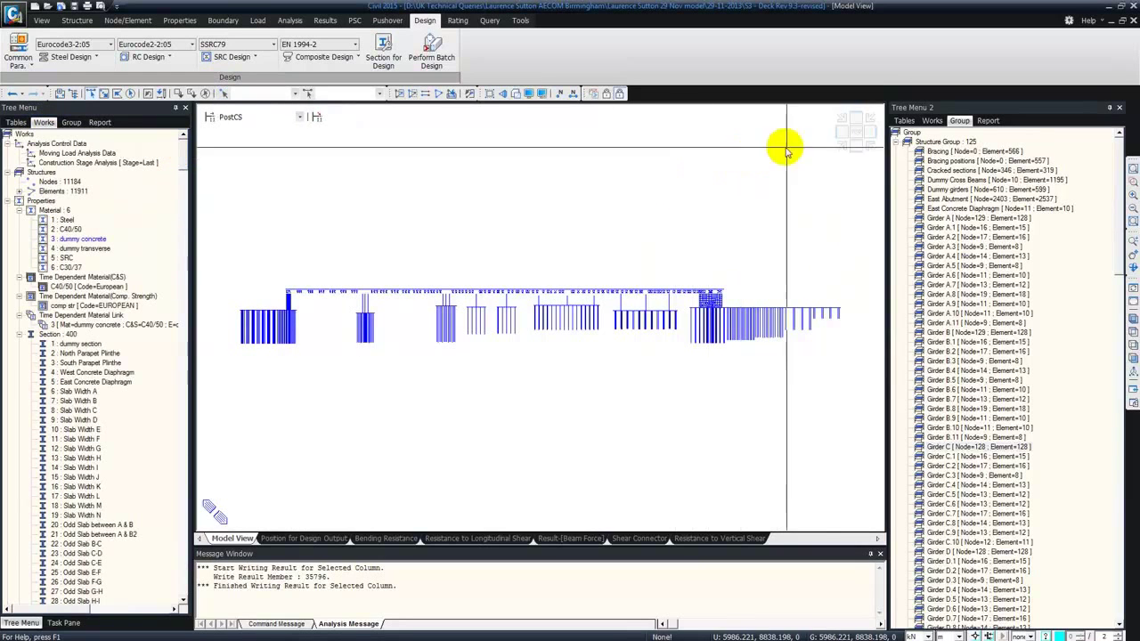
click(853, 131)
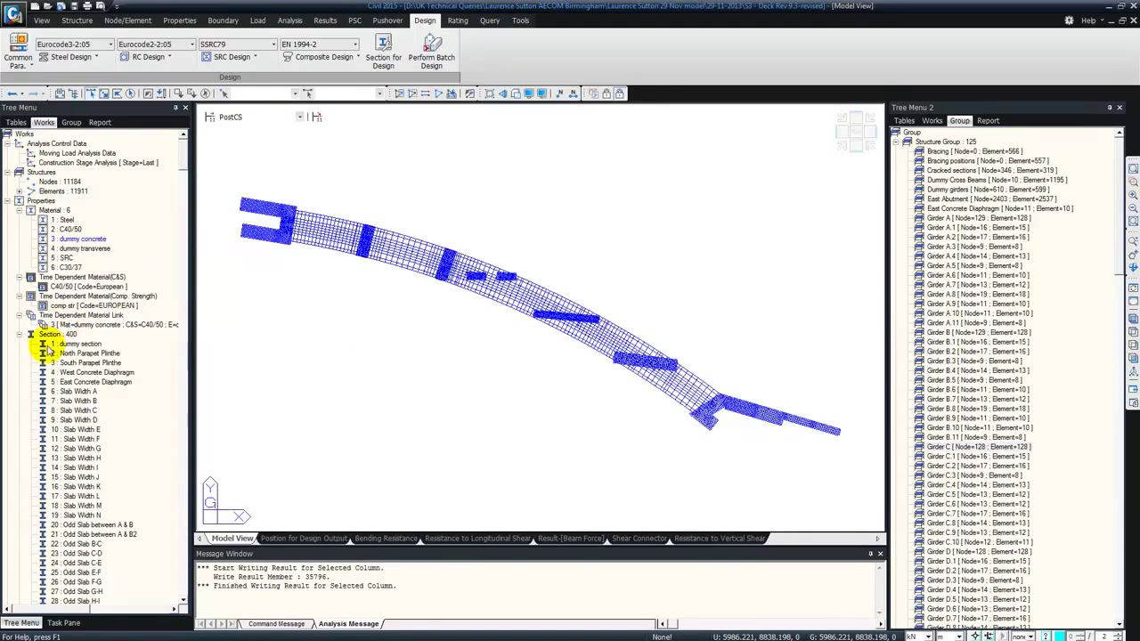
click(76, 391)
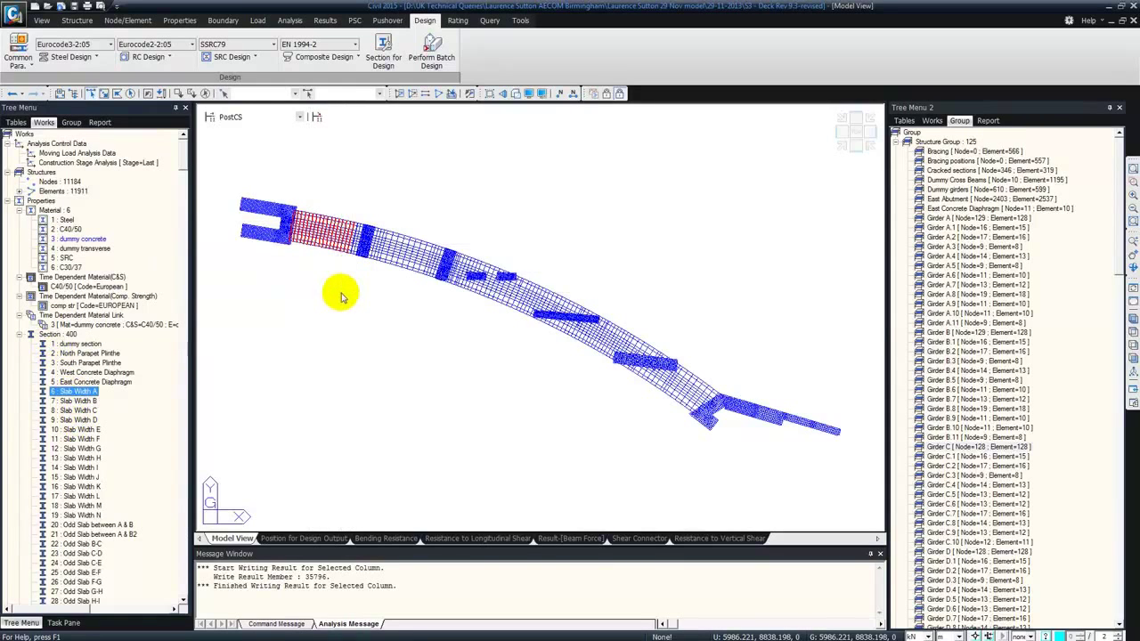
key(F2)
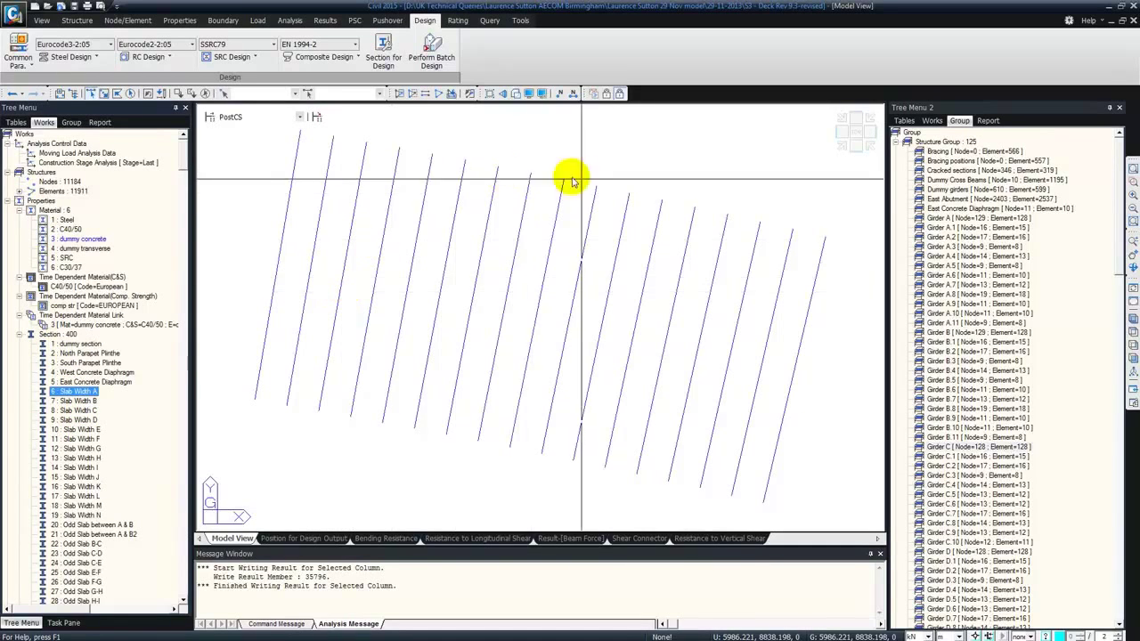
Select the upper end elements of the first three Slab Width A transverse lines and run the Eurocode2-2:05 concrete beam check on them.
click(150, 56)
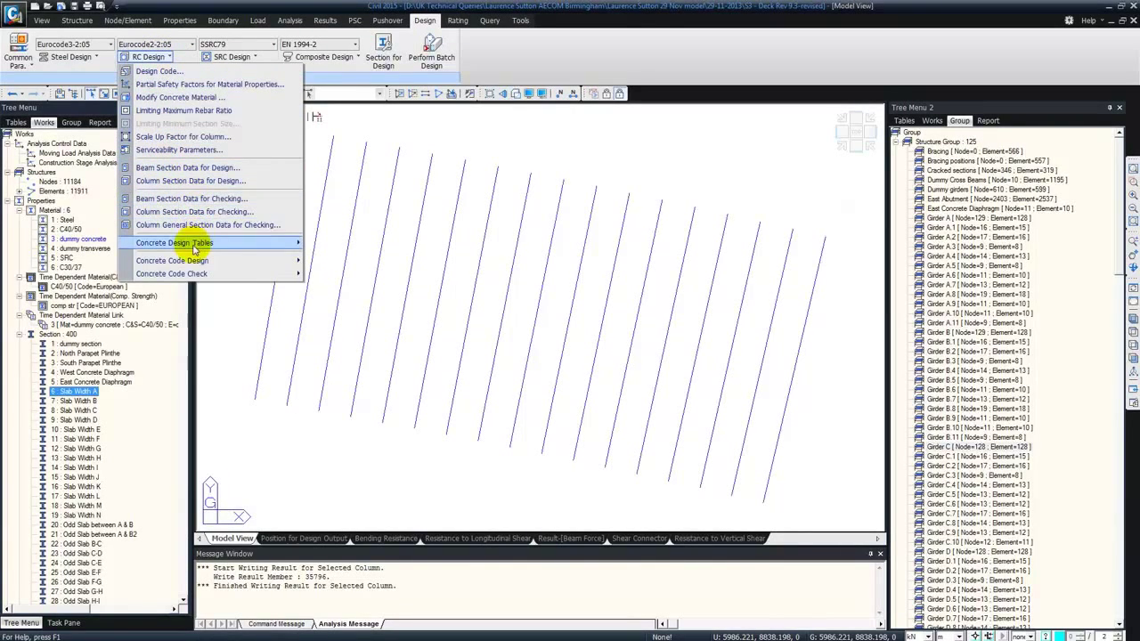
mouse_move(207, 275)
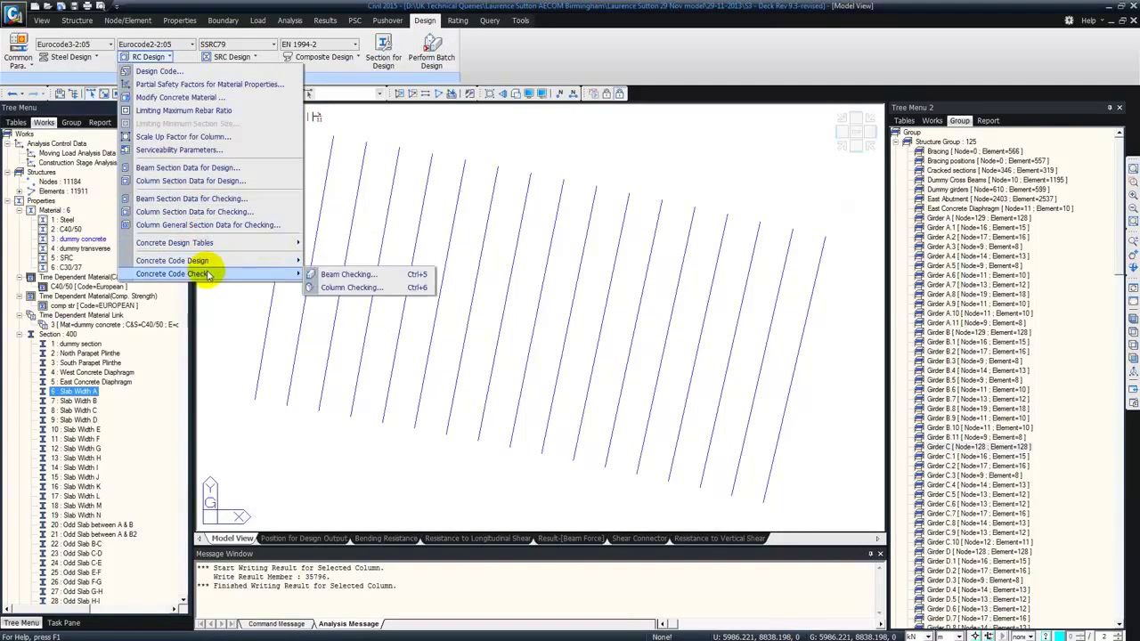
click(392, 216)
click(148, 56)
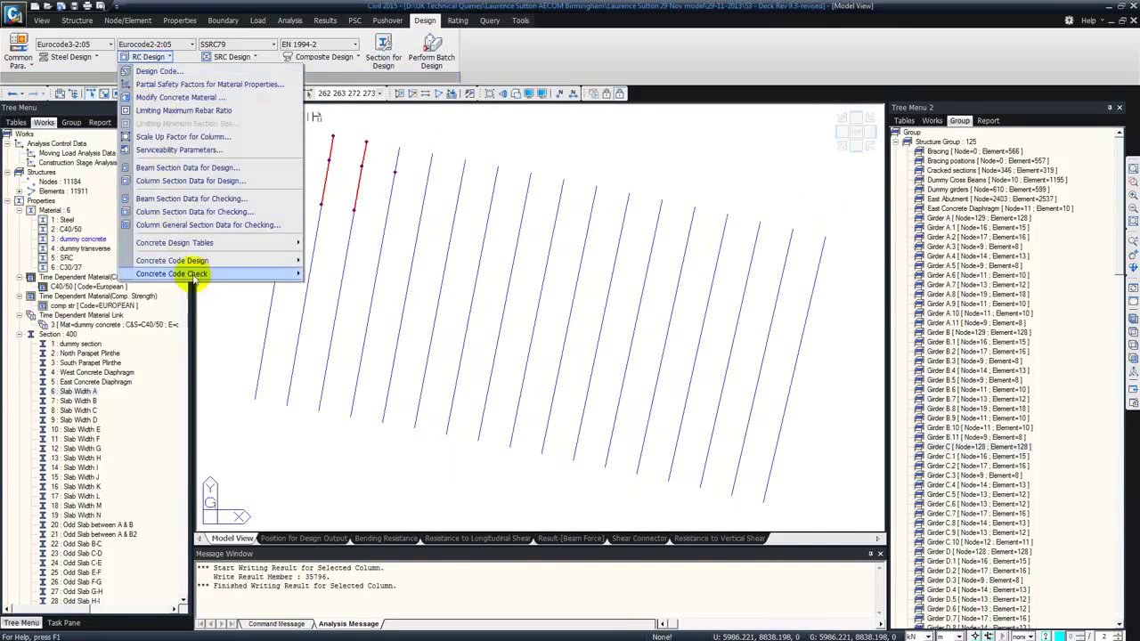
mouse_move(214, 273)
click(320, 275)
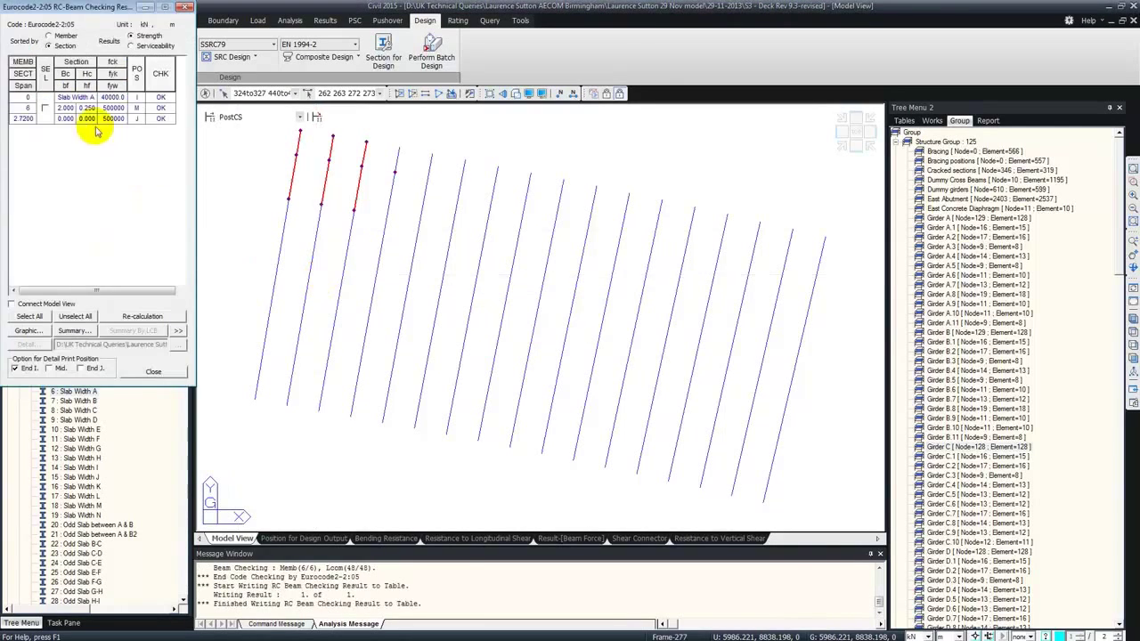
Expand the strength results for Slab Width A and examine its graphic report for rebar layout, bending moment and shear capacity.
click(44, 108)
click(178, 331)
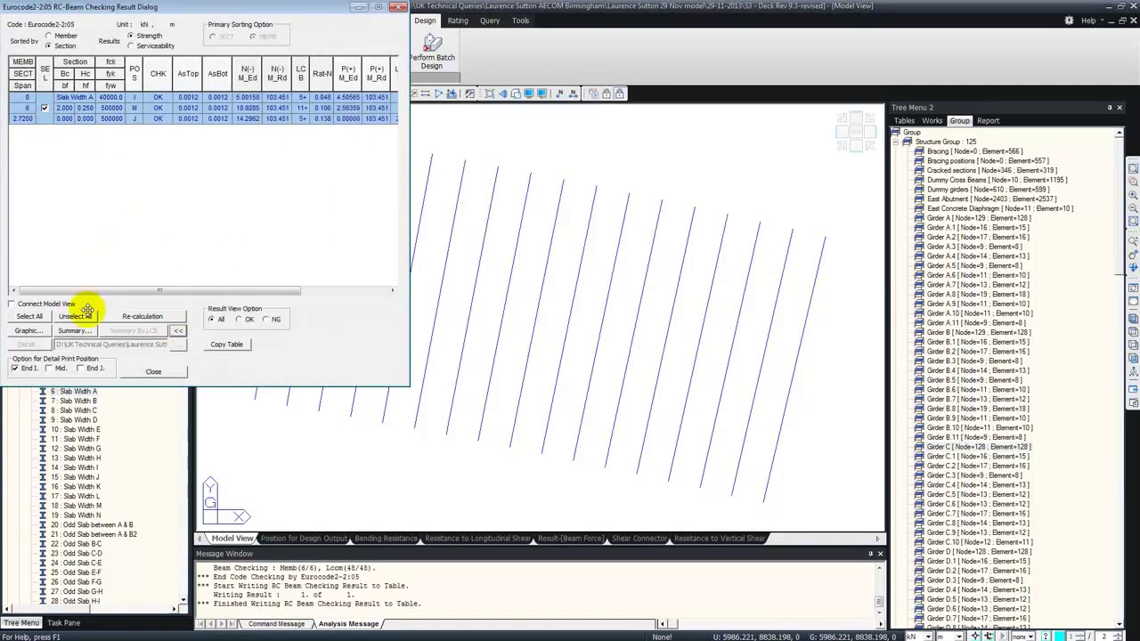
click(29, 332)
scroll(214, 196, down, 2)
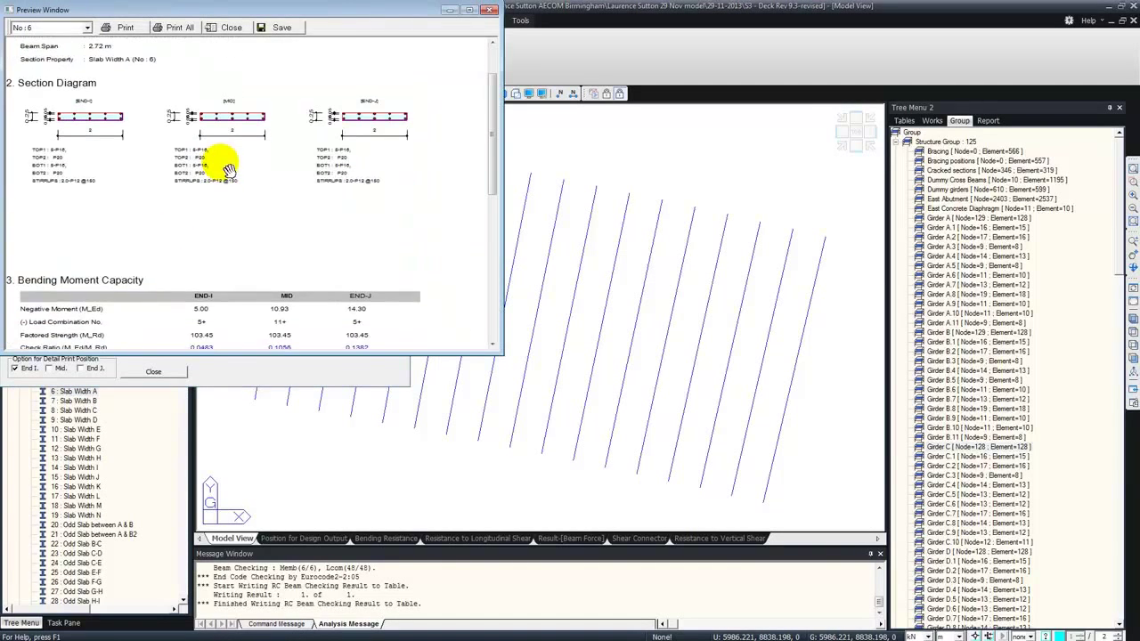
scroll(379, 221, up, 2)
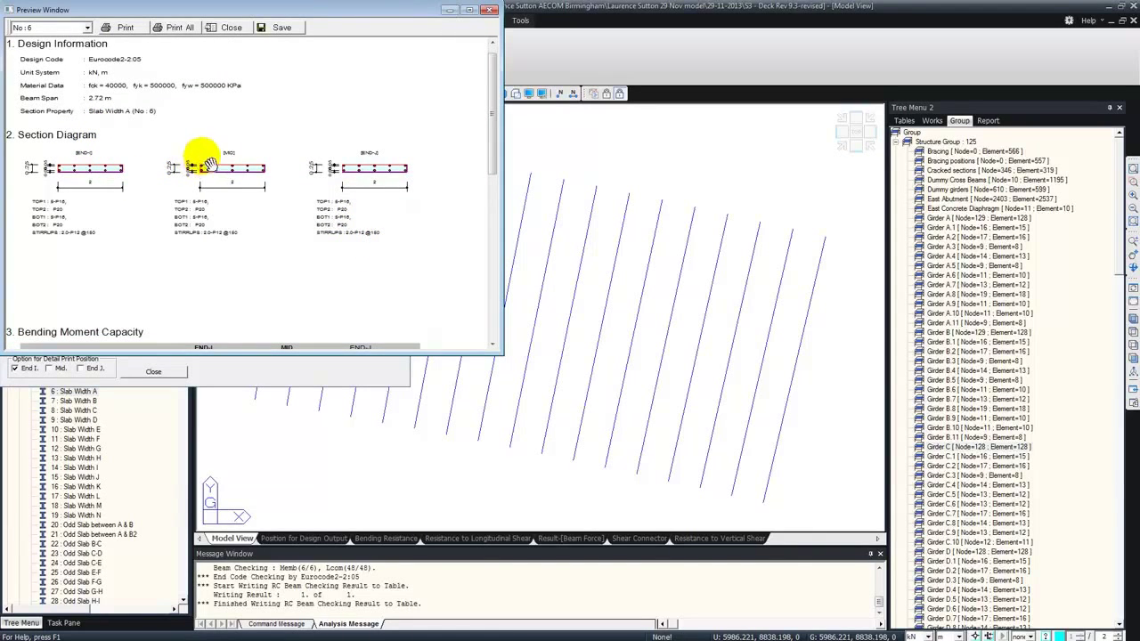
scroll(178, 207, down, 1)
scroll(178, 223, down, 5)
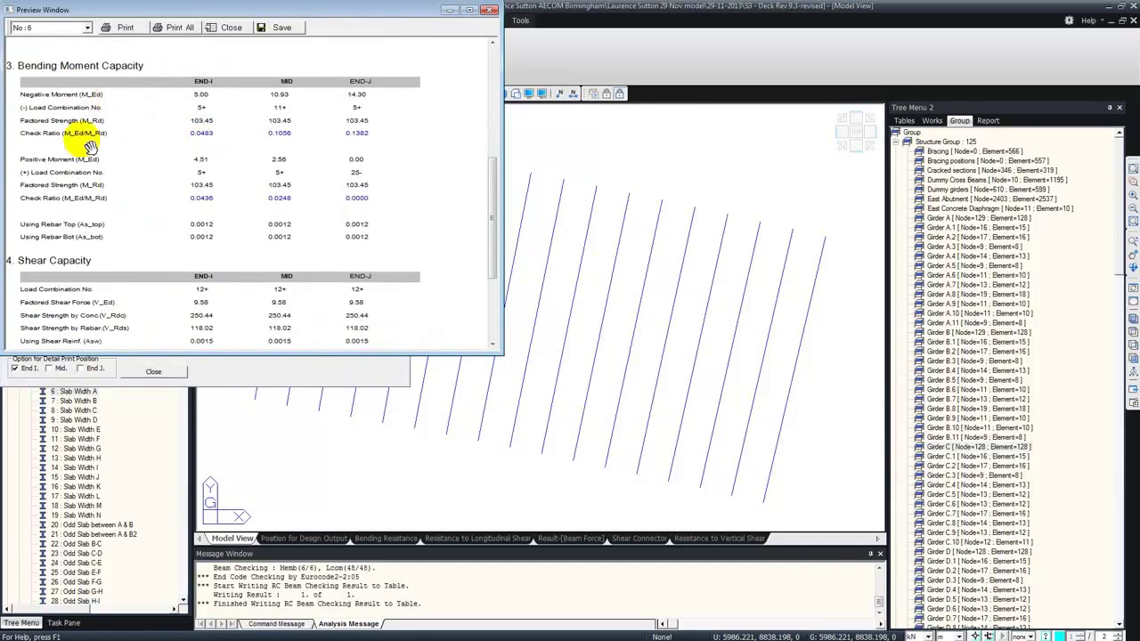
scroll(98, 142, down, 3)
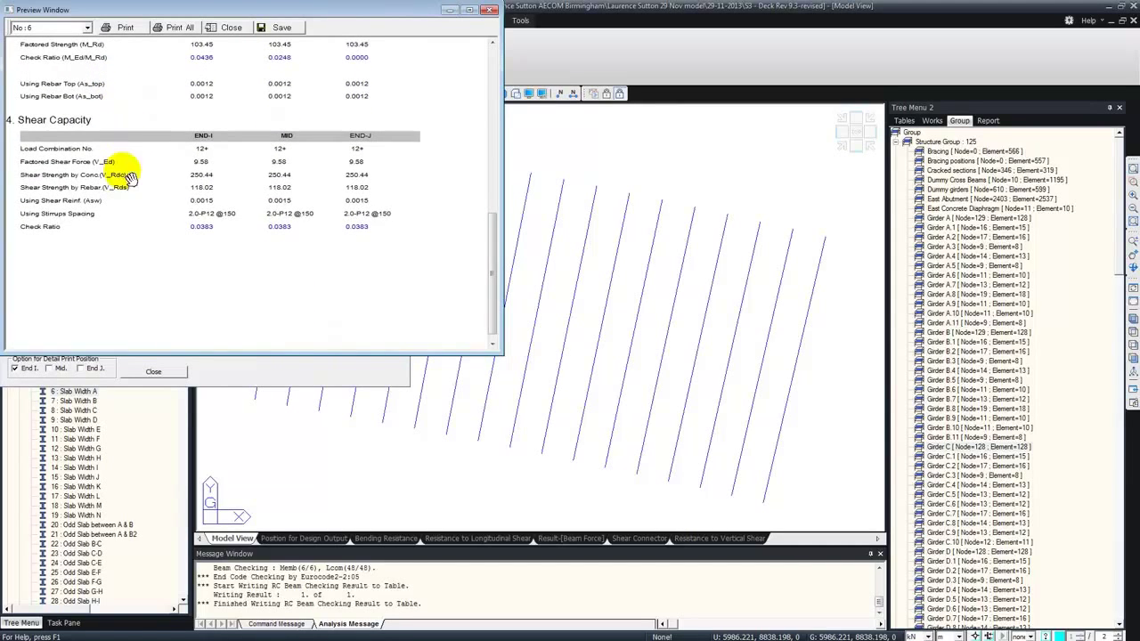
click(489, 9)
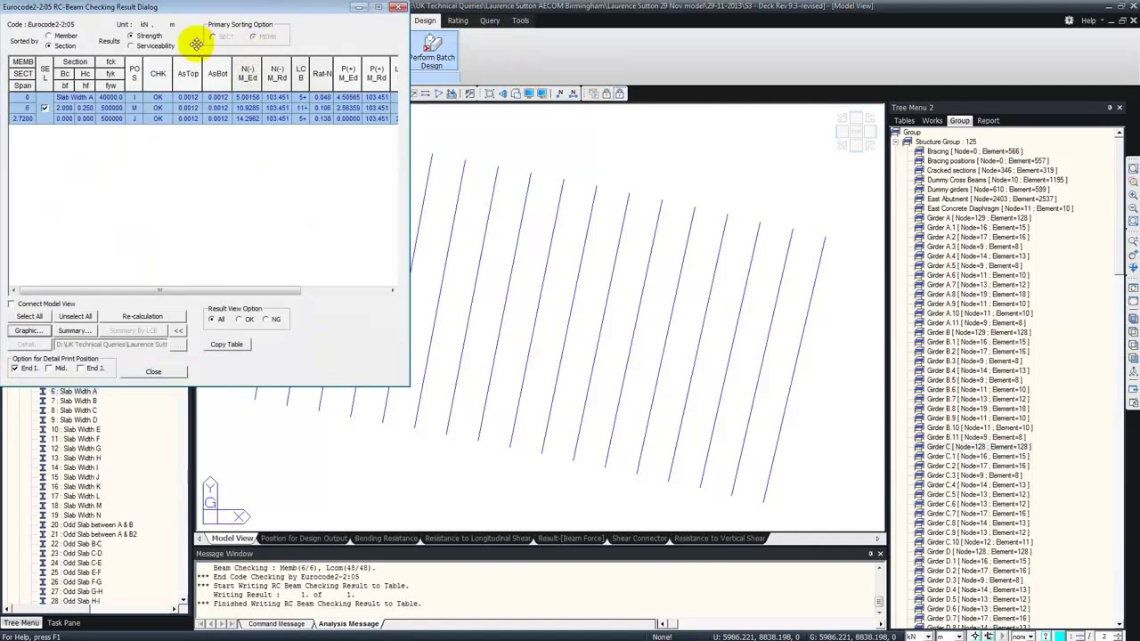
Examine the serviceability graphic report for Slab Width A, covering stress and crack control, and close the beam results with the element selection cleared.
click(153, 45)
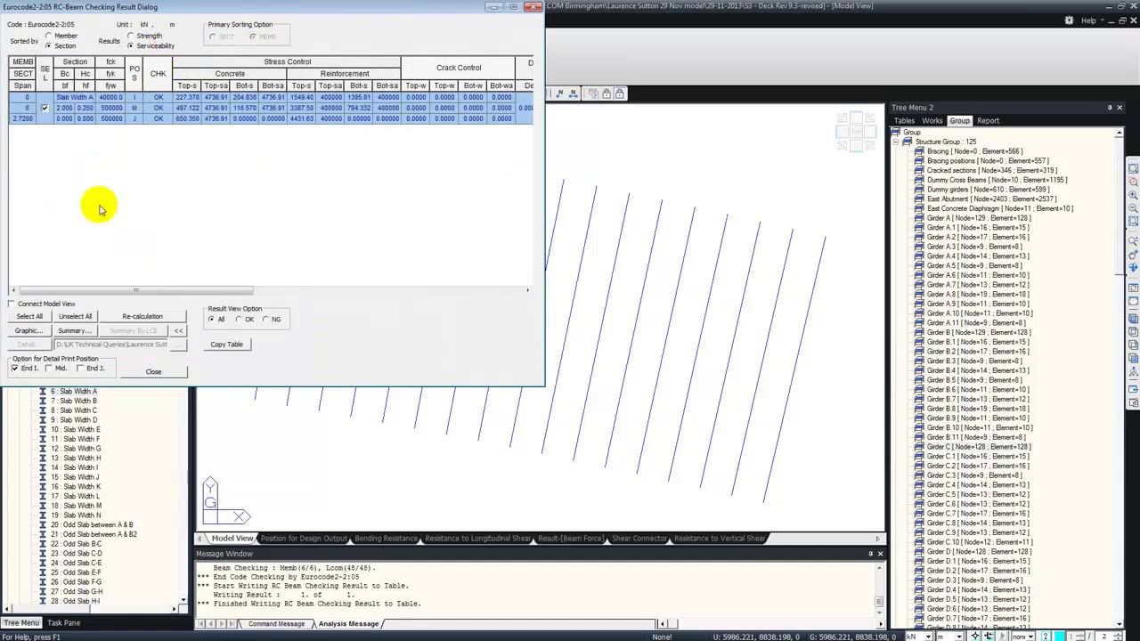
click(32, 330)
scroll(143, 263, up, 1)
scroll(142, 262, up, 4)
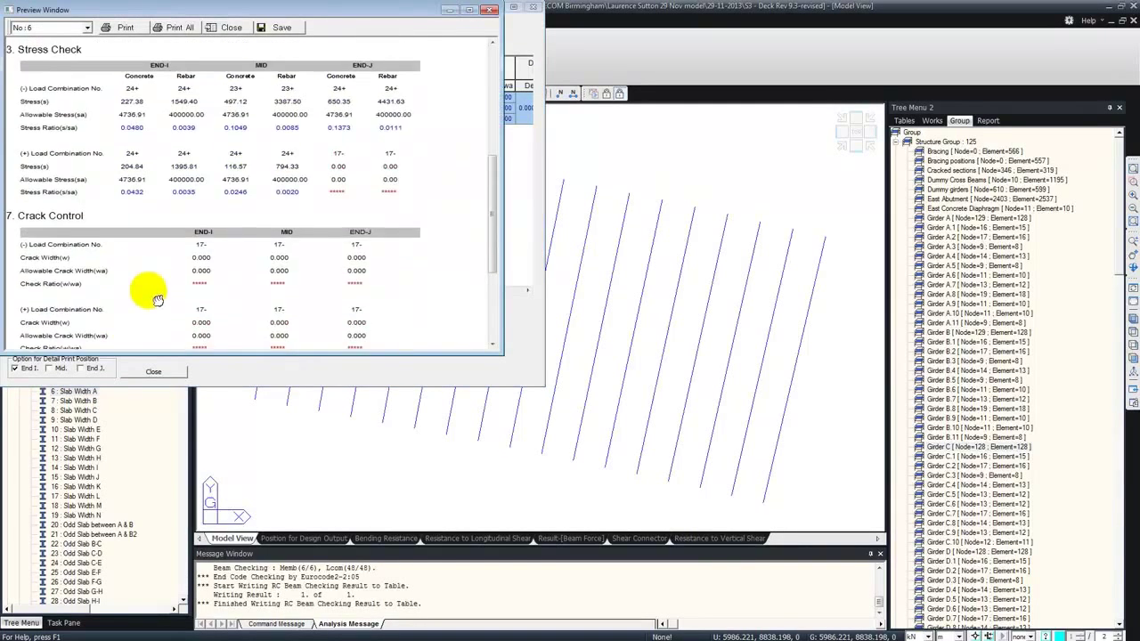
scroll(172, 301, up, 3)
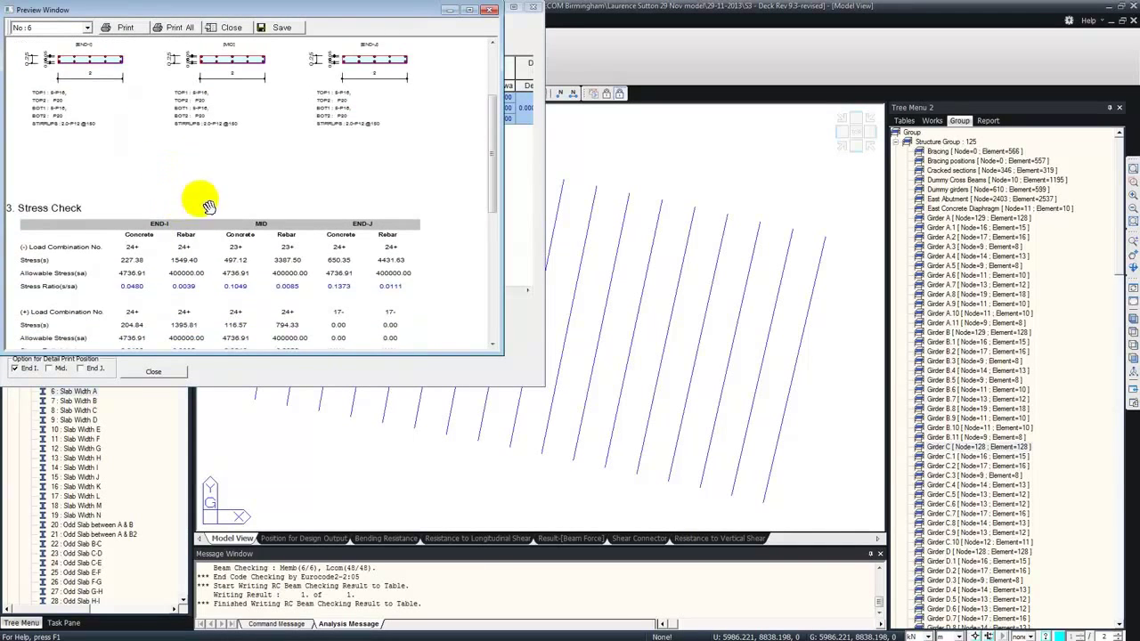
click(488, 9)
click(533, 6)
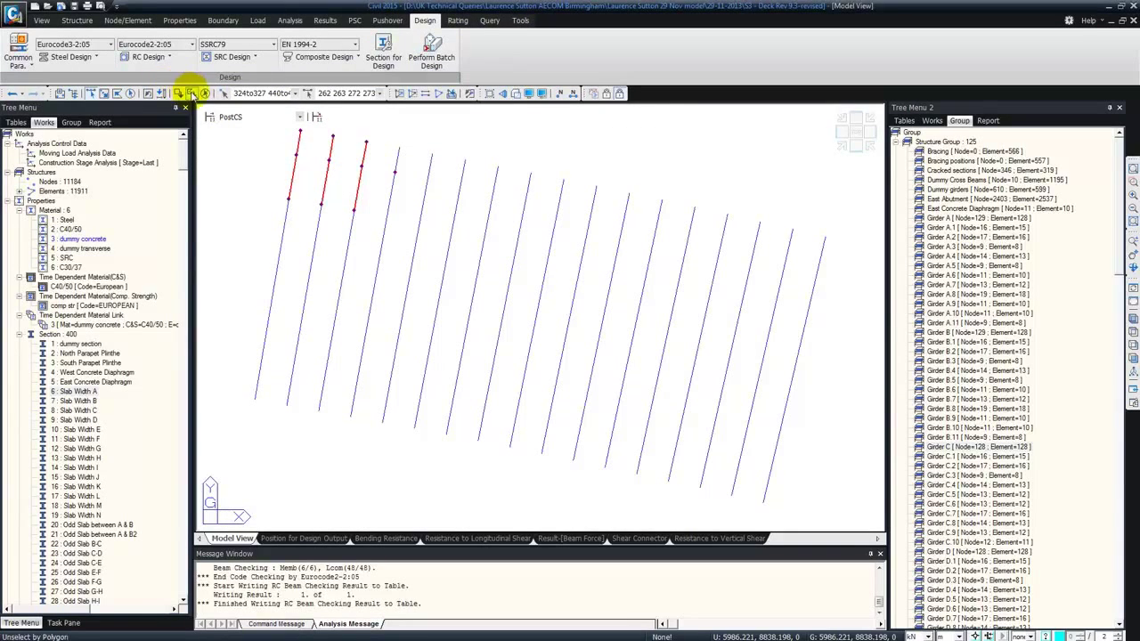
click(205, 93)
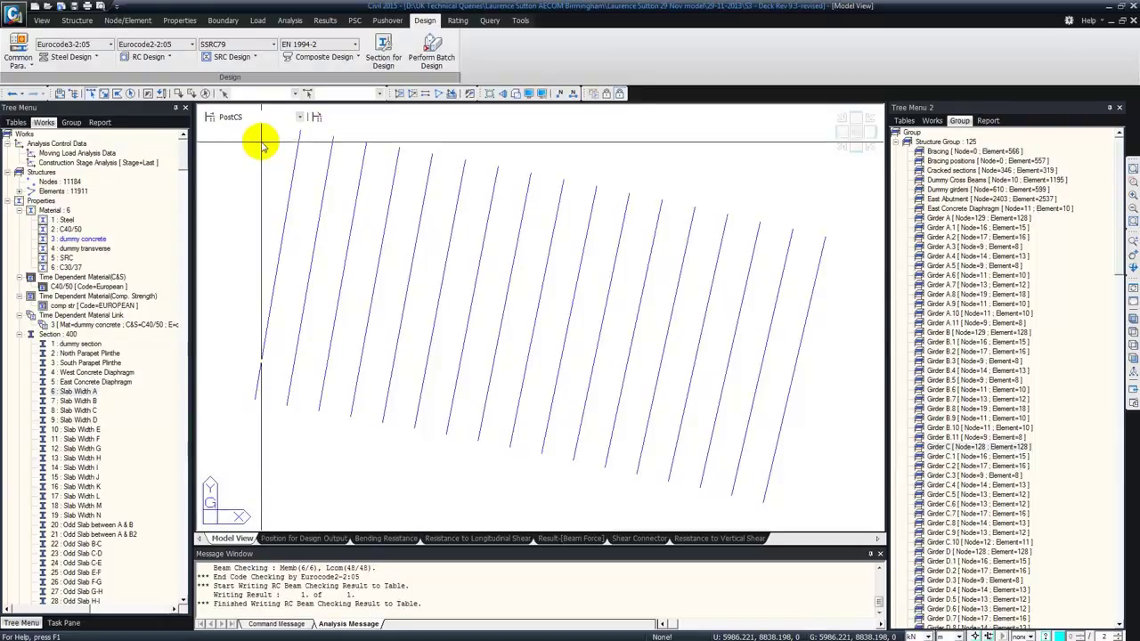
Switch to the PowerPoint slide show and advance to the closing Thank you slide.
key(alt+Tab)
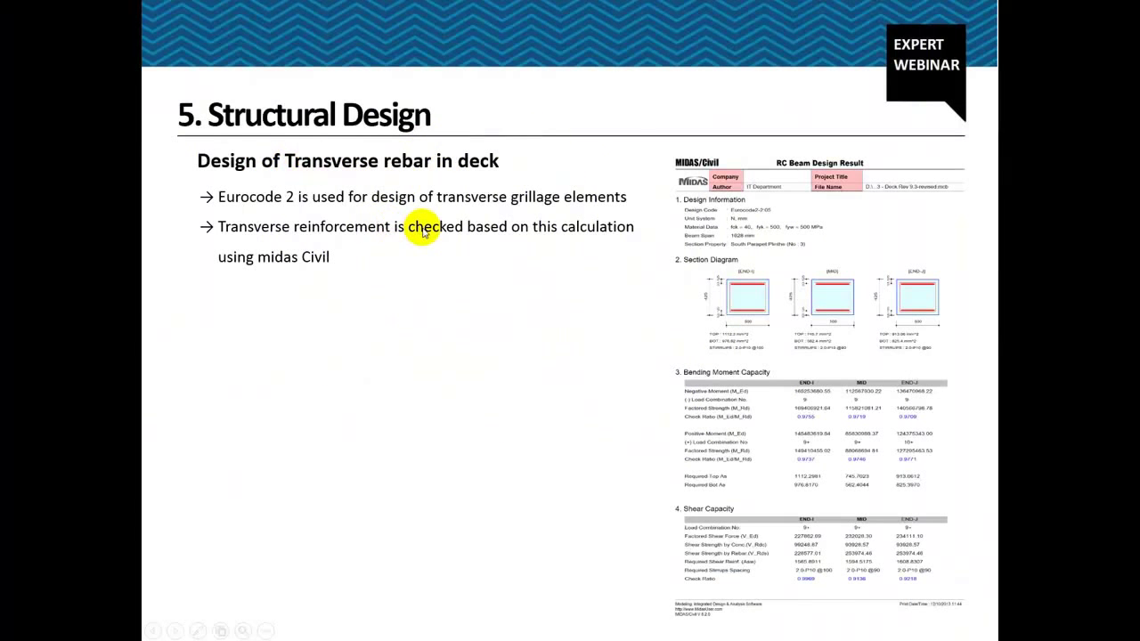
click(423, 230)
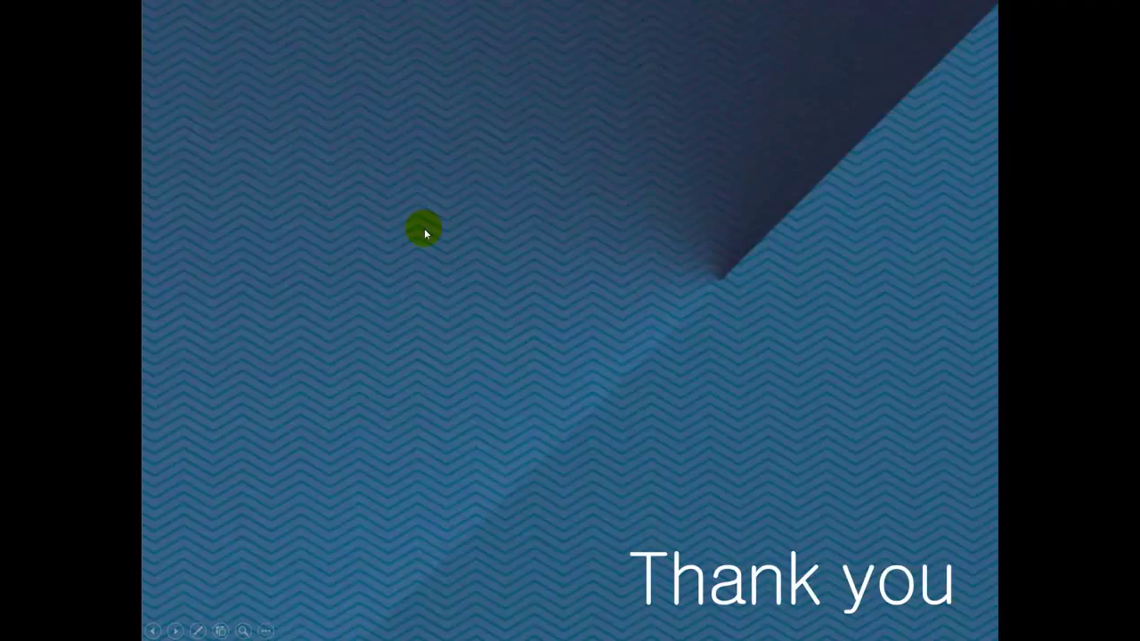